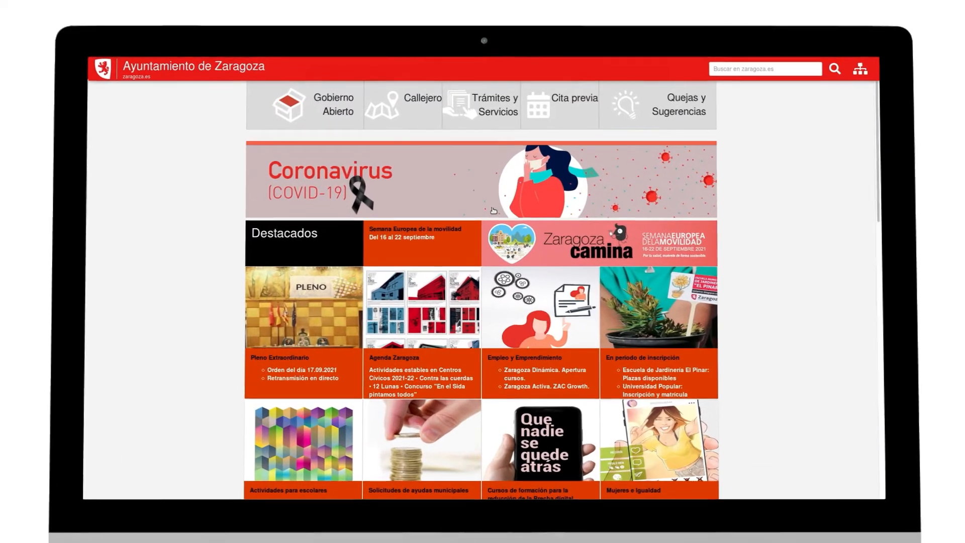
- Search procedures for 'Plus' and start the IIVTNU (Plusvalía) self-assessment with a digital certificate
{"action": "left_click", "coordinate": [482, 115]}
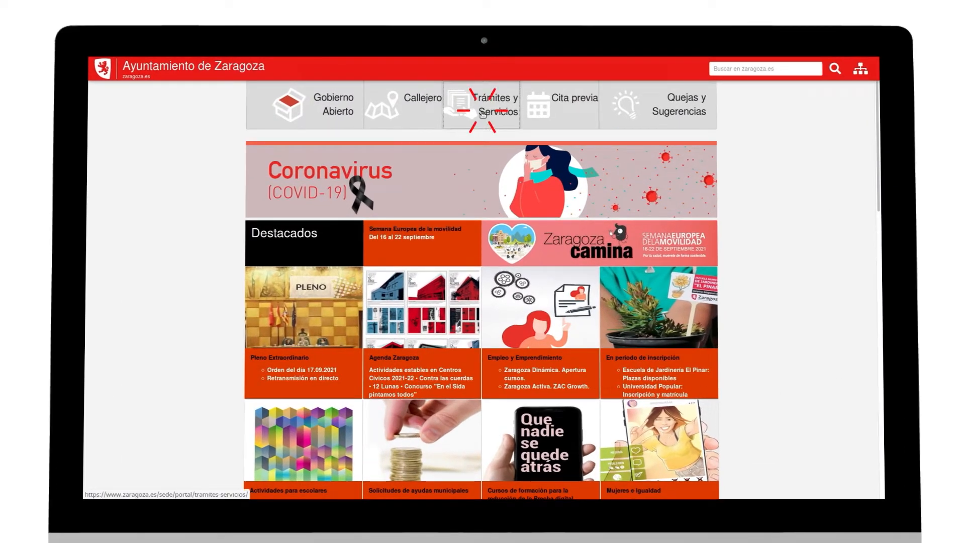
{"action": "left_click", "coordinate": [389, 179]}
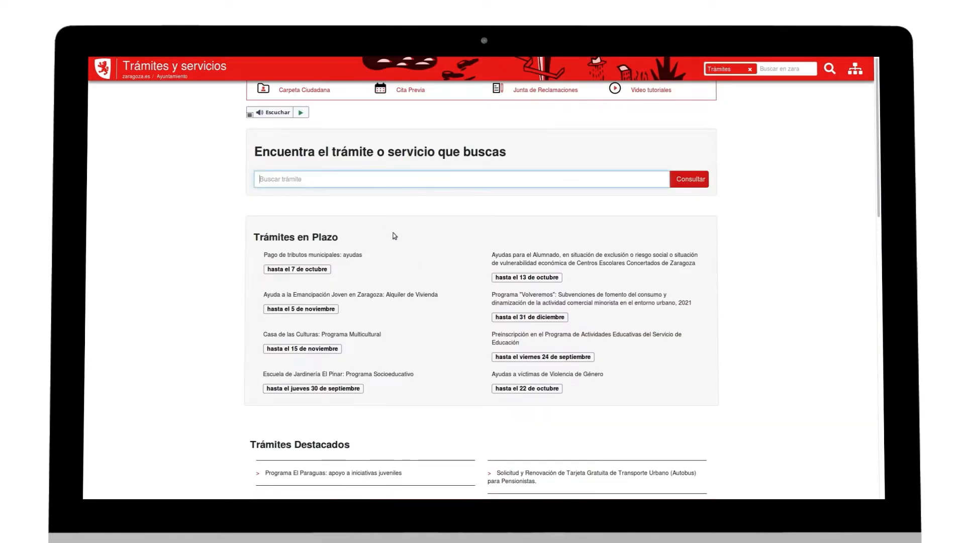
{"action": "type", "text": "Plusvalia"}
{"action": "left_click", "coordinate": [696, 179]}
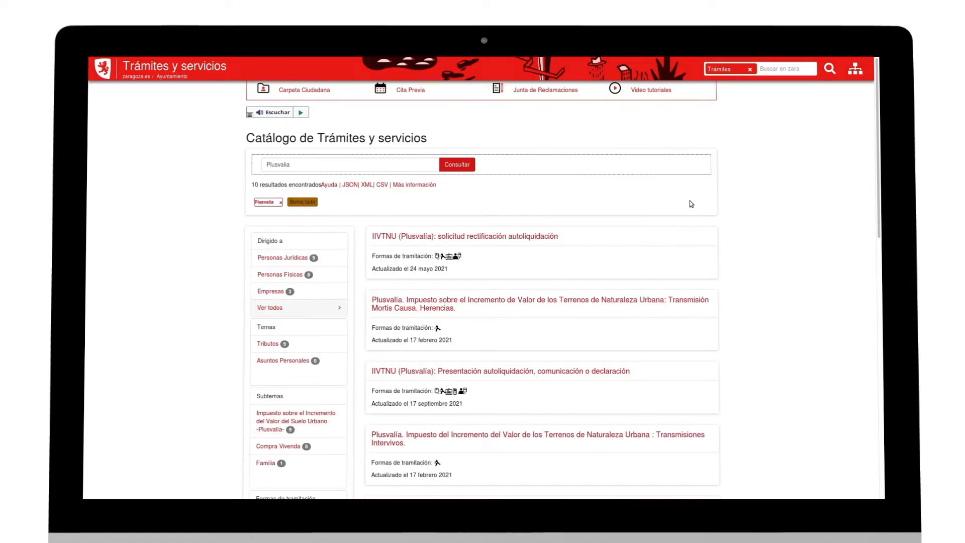
{"action": "left_click", "coordinate": [490, 370]}
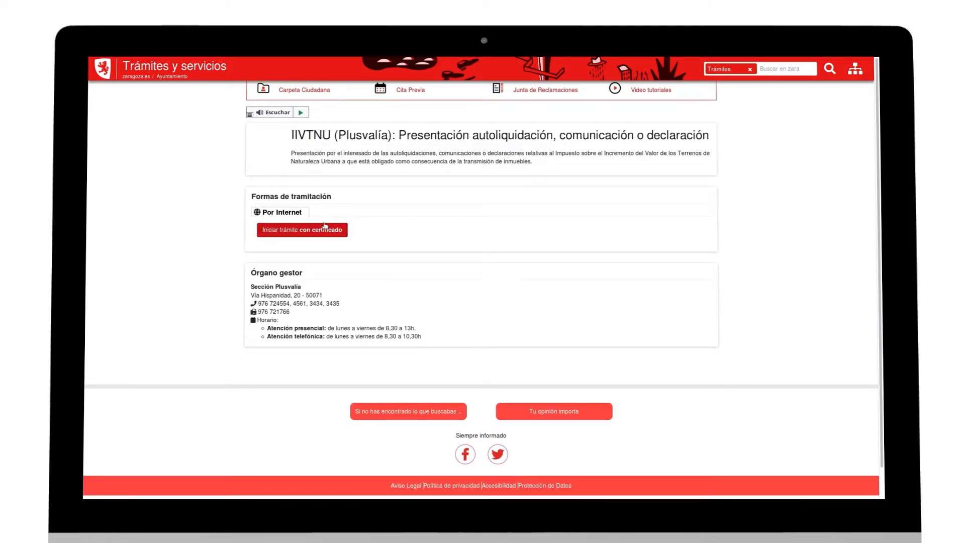
{"action": "left_click", "coordinate": [323, 230]}
- Log in with the electronic certificate and choose to act on behalf of another person
{"action": "left_click", "coordinate": [322, 218]}
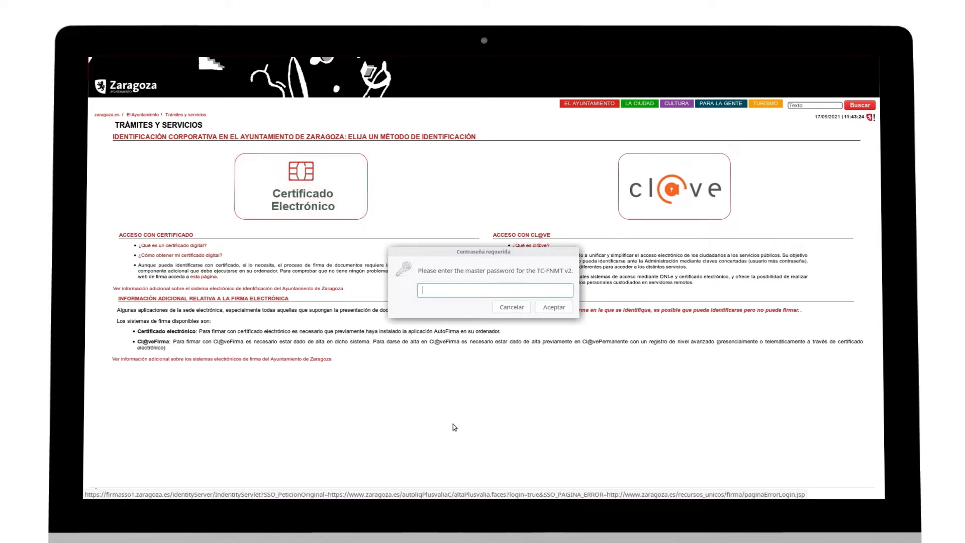
{"action": "left_click", "coordinate": [555, 309]}
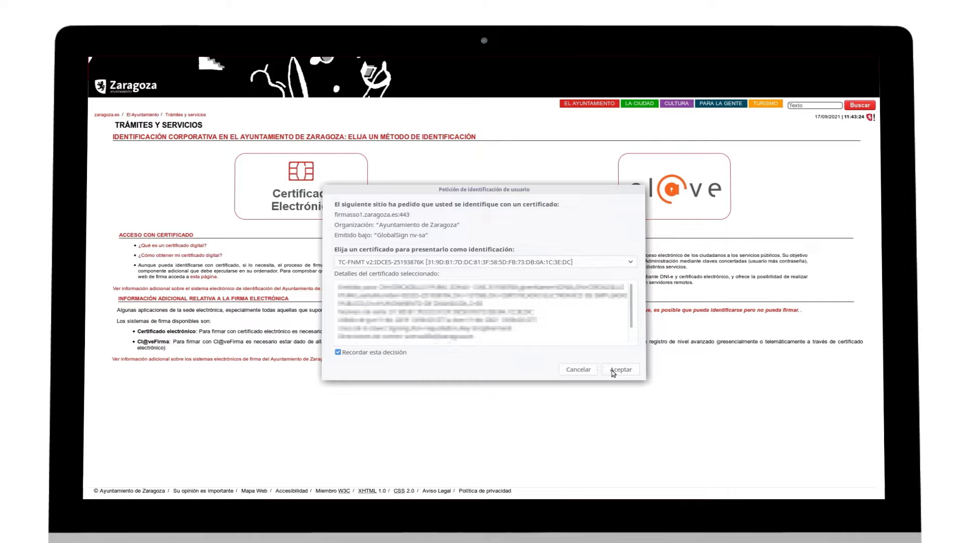
{"action": "left_click", "coordinate": [620, 369]}
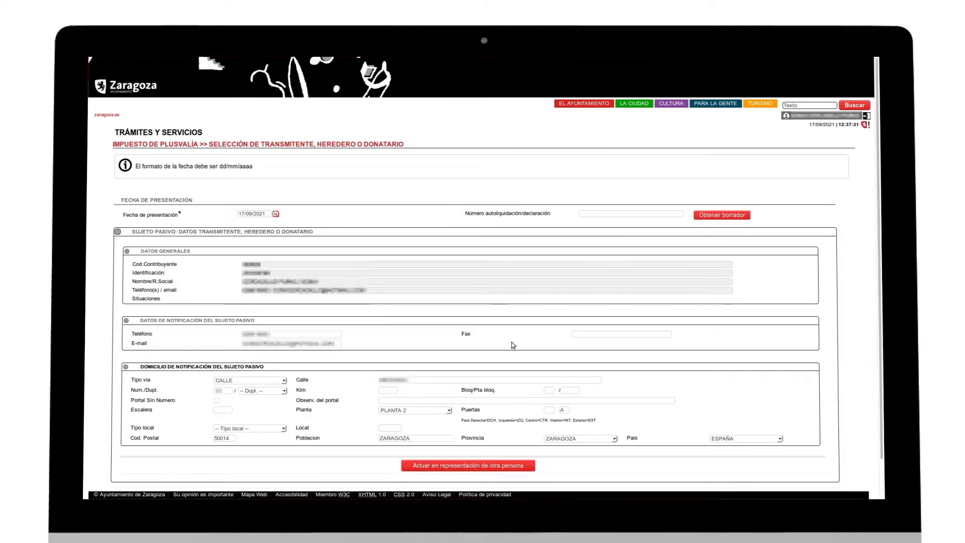
{"action": "scroll", "coordinate": [515, 348], "scroll_direction": "down", "scroll_amount": 1}
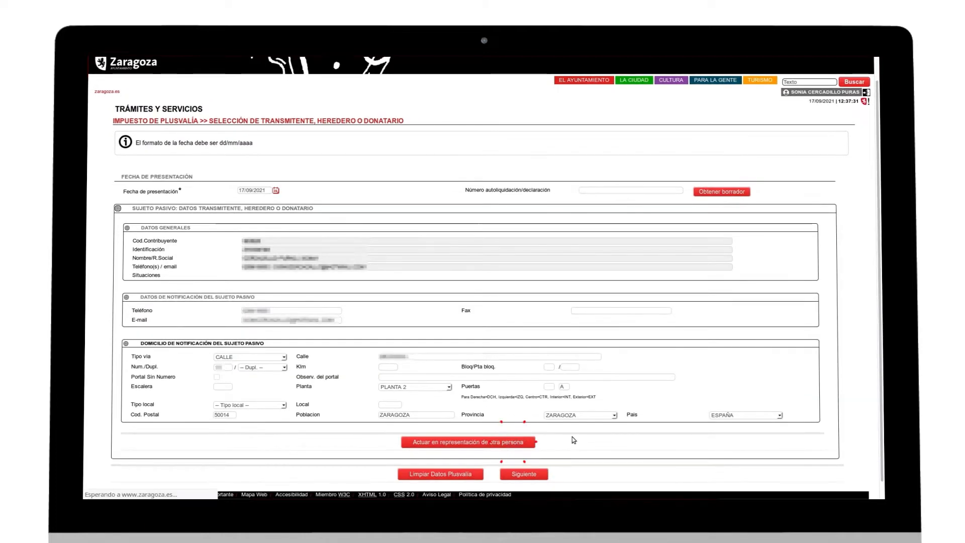
{"action": "left_click", "coordinate": [518, 441]}
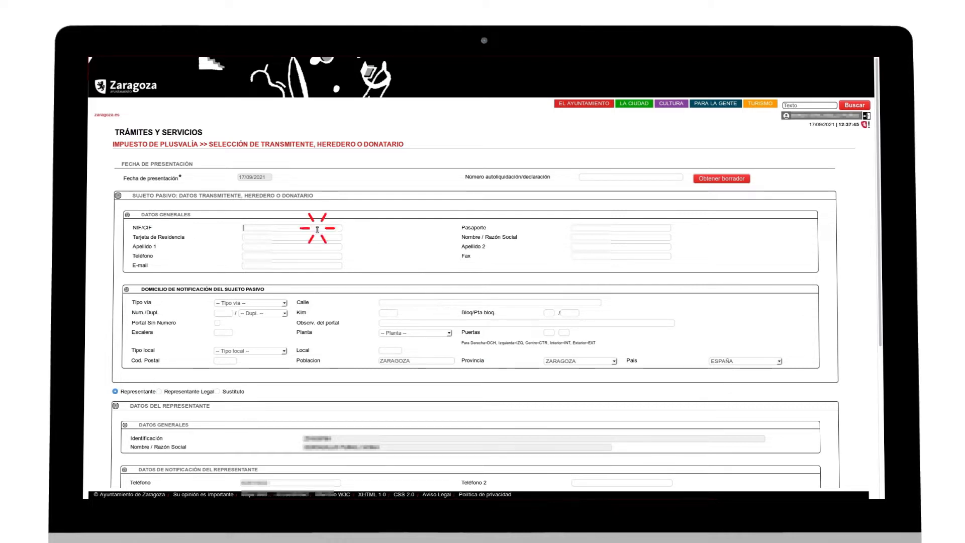
- Enter the transmitter's NIF, first name and both surnames
{"action": "left_click", "coordinate": [331, 248]}
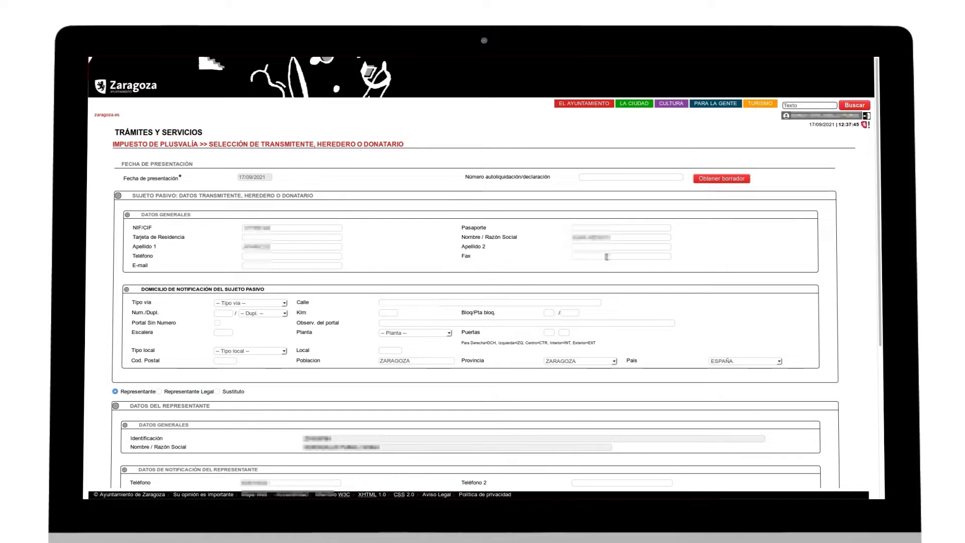
{"action": "left_click", "coordinate": [607, 248]}
{"action": "left_click", "coordinate": [285, 255]}
- Fill in the transmitter's notification address: street type CALLE, street and number, PLANTA 1, door and postal code
{"action": "left_click", "coordinate": [238, 303]}
{"action": "left_click", "coordinate": [234, 164]}
{"action": "left_click", "coordinate": [391, 302]}
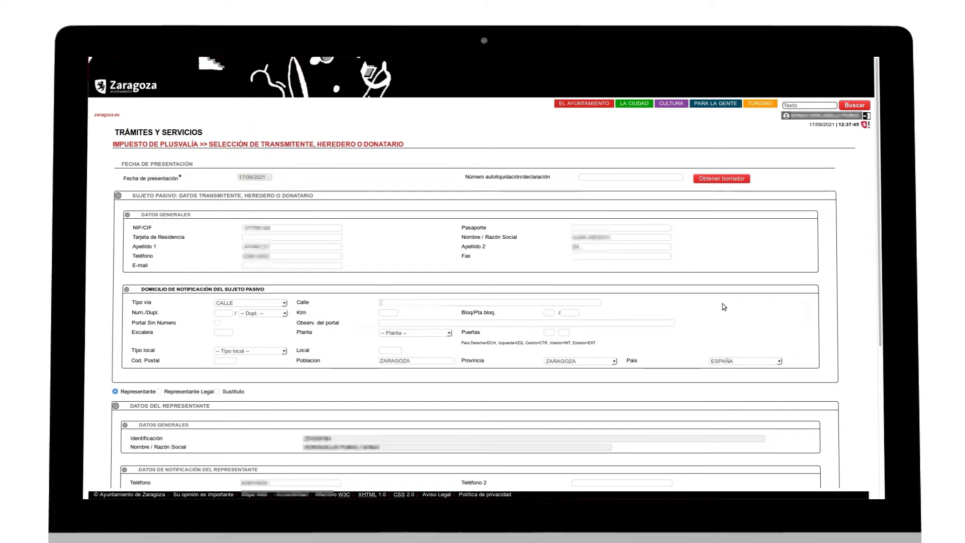
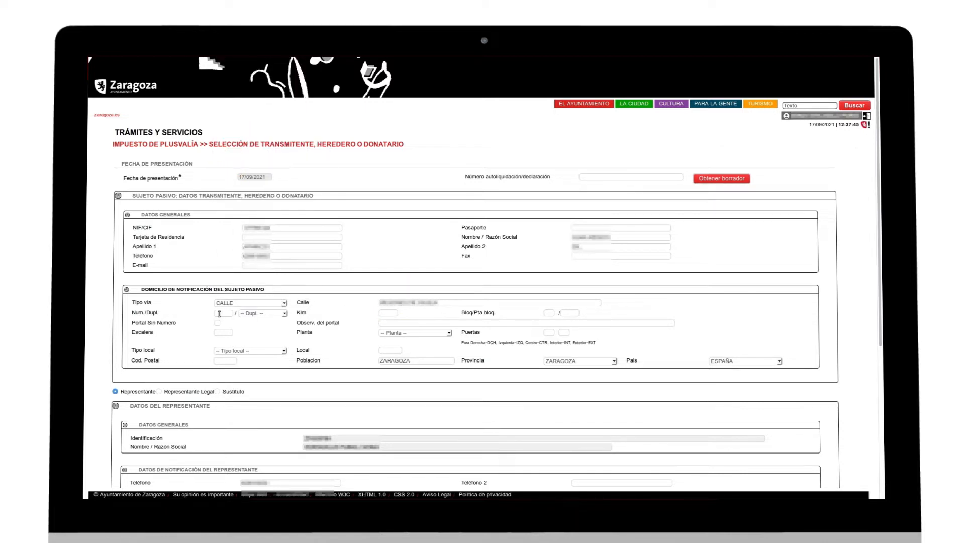
{"action": "left_click", "coordinate": [412, 333]}
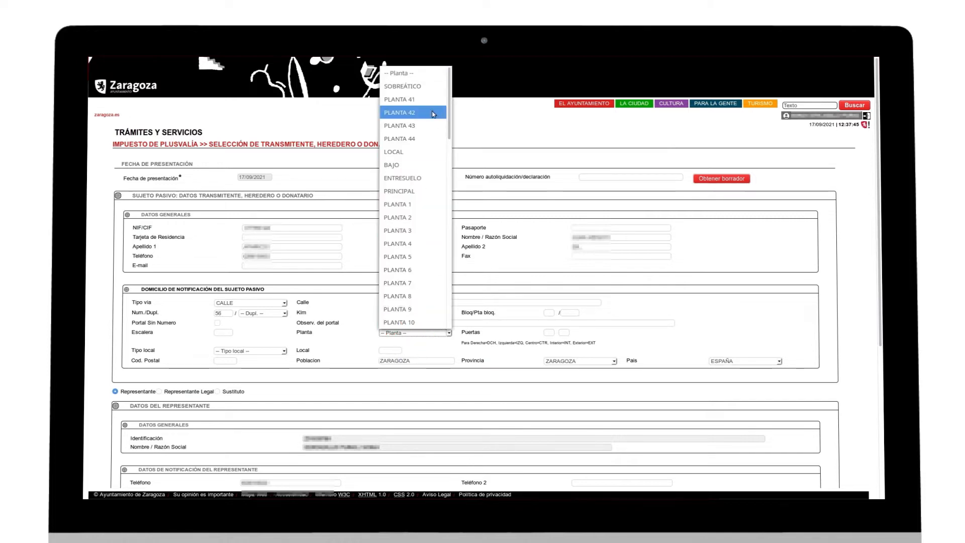
{"action": "left_click", "coordinate": [411, 204]}
{"action": "left_click", "coordinate": [548, 332]}
{"action": "type", "text": "A"}
{"action": "left_click", "coordinate": [231, 360]}
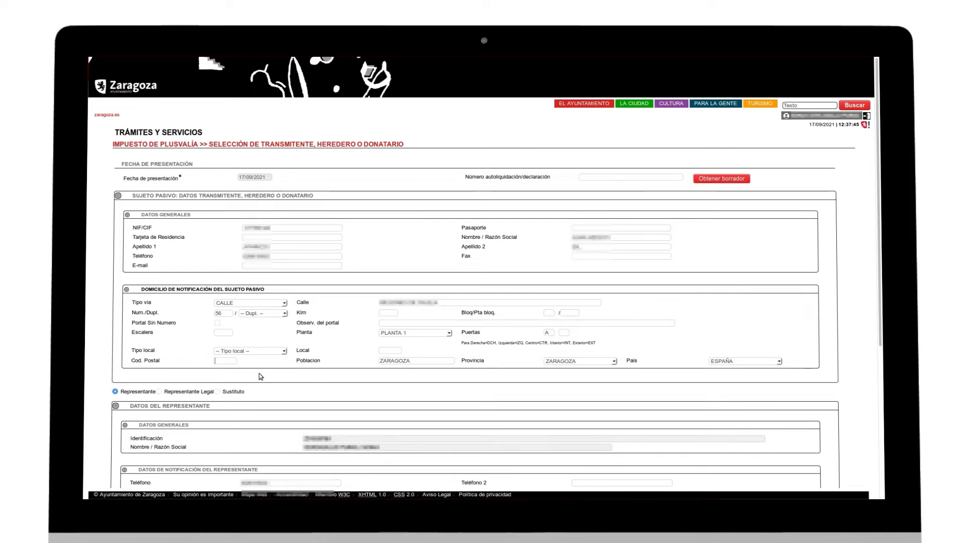
{"action": "type", "text": "50010"}
{"action": "scroll", "coordinate": [261, 393], "scroll_direction": "down", "scroll_amount": 1}
{"action": "scroll", "coordinate": [267, 389], "scroll_direction": "down", "scroll_amount": 1}
{"action": "scroll", "coordinate": [267, 389], "scroll_direction": "down", "scroll_amount": 5}
{"action": "scroll", "coordinate": [283, 392], "scroll_direction": "down", "scroll_amount": 3}
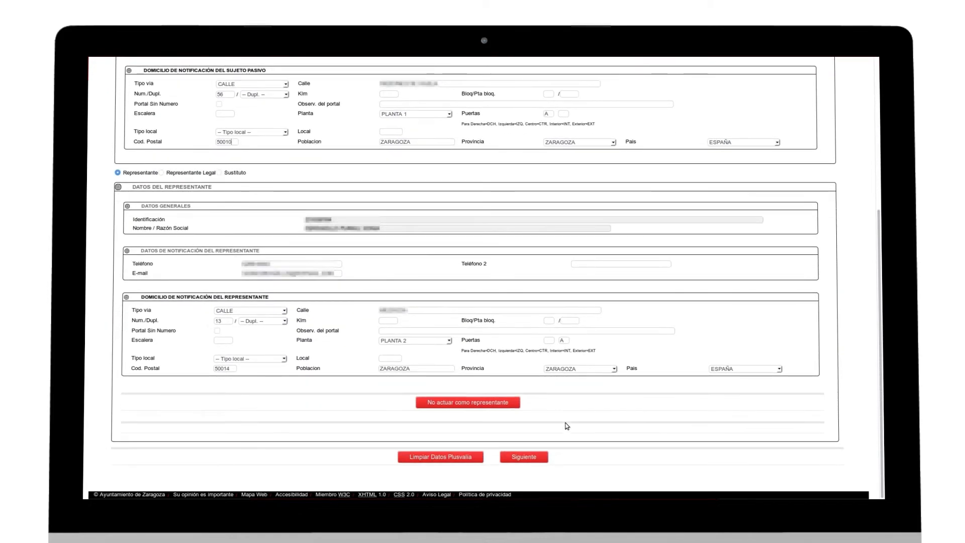
- On the acquirer step, enter the acquirer's NIF/CIF, name and surnames
{"action": "left_click", "coordinate": [533, 457]}
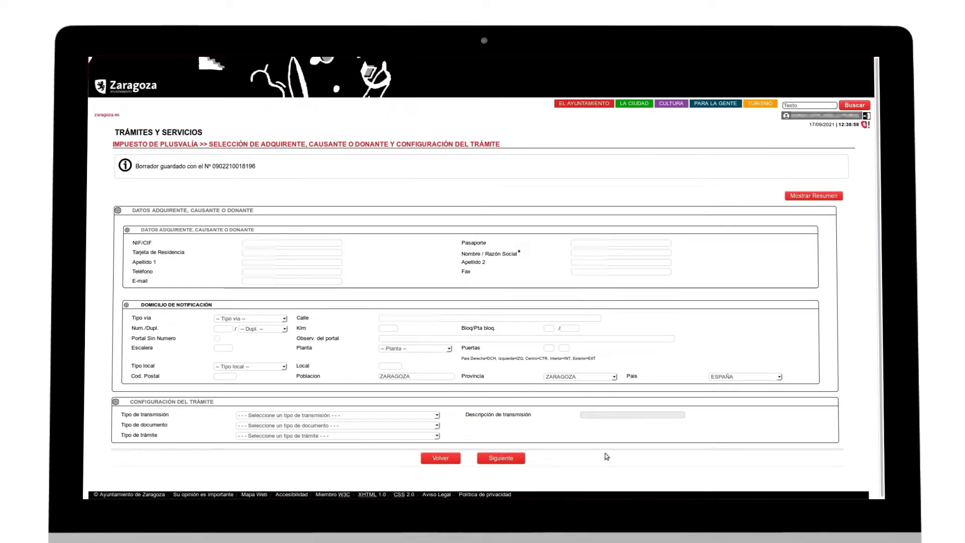
{"action": "left_click", "coordinate": [312, 243]}
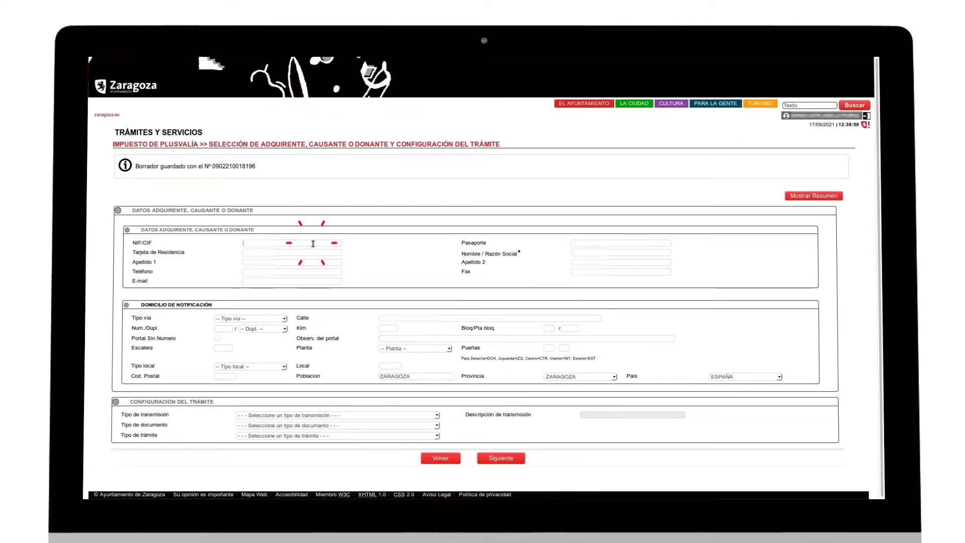
{"action": "type", "text": "*********"}
{"action": "left_click", "coordinate": [609, 254]}
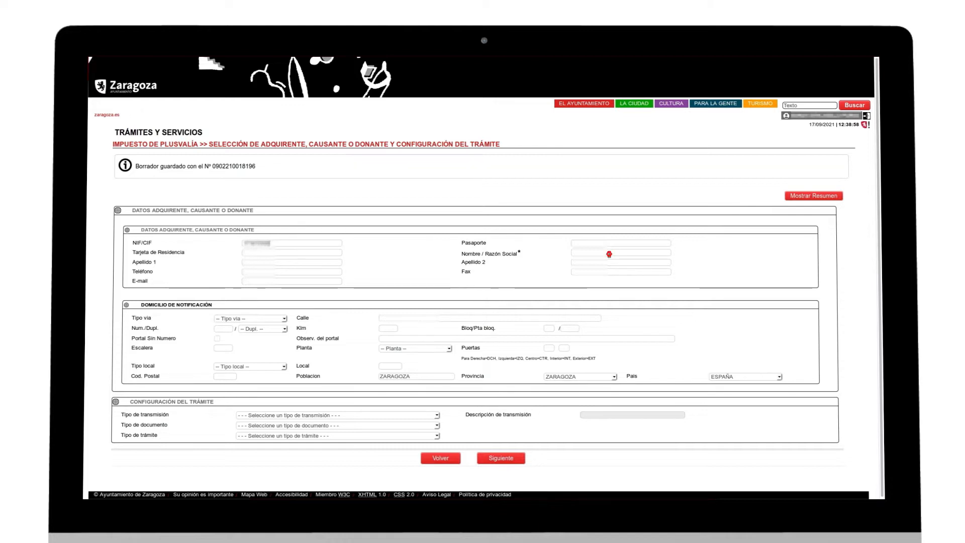
{"action": "type", "text": "**********"}
{"action": "left_click", "coordinate": [266, 262]}
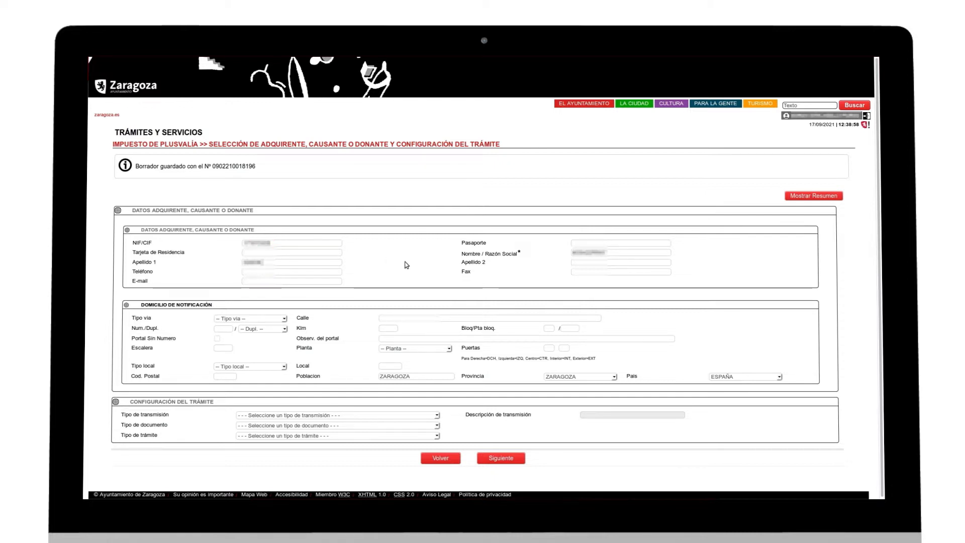
{"action": "left_click", "coordinate": [585, 262]}
{"action": "type", "text": "*****"}
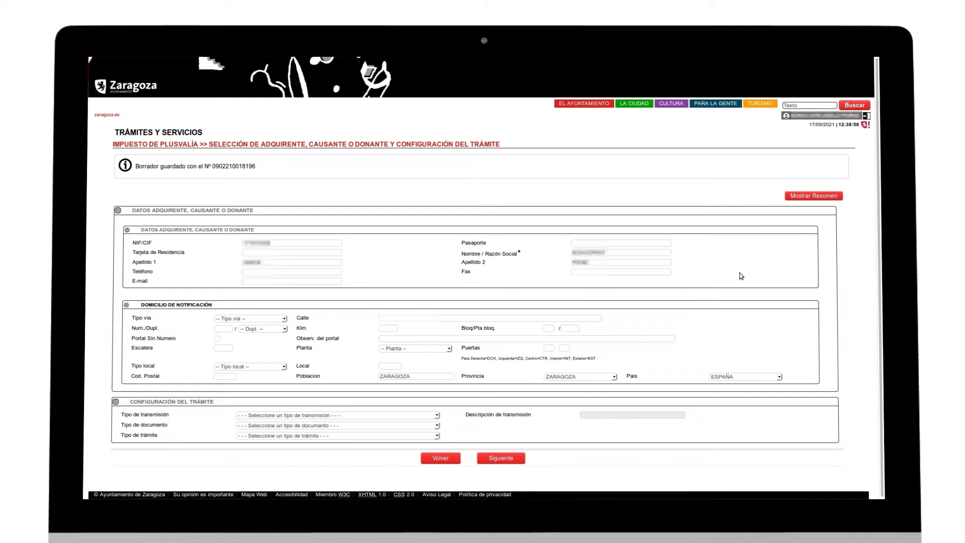
- Enter the acquirer's address: street type CALLE, street, number, floor BAJO and postal code
{"action": "left_click", "coordinate": [262, 318]}
{"action": "left_click", "coordinate": [264, 166]}
{"action": "left_click", "coordinate": [388, 317]}
{"action": "left_click", "coordinate": [226, 328]}
{"action": "left_click", "coordinate": [387, 349]}
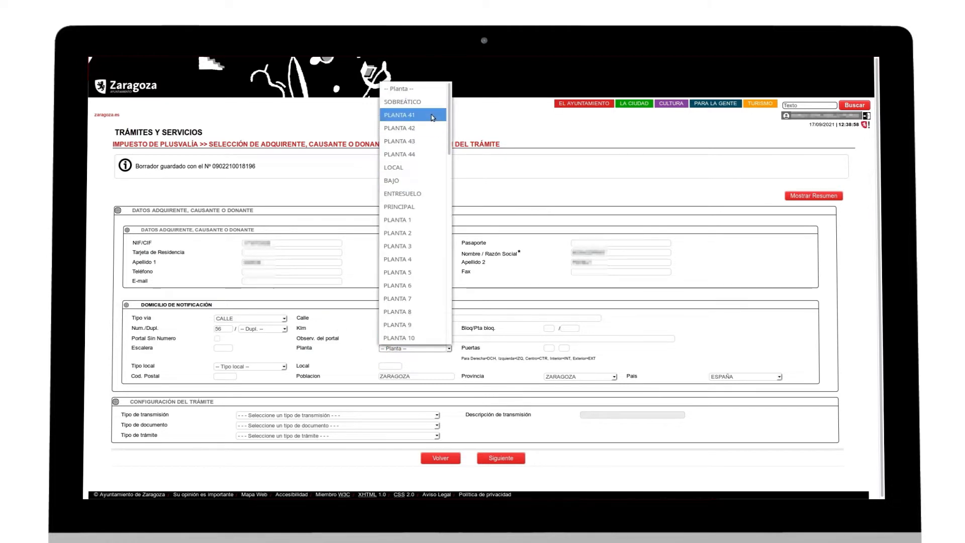
{"action": "left_click", "coordinate": [413, 180]}
{"action": "left_click", "coordinate": [221, 377]}
{"action": "type", "text": "50007"}
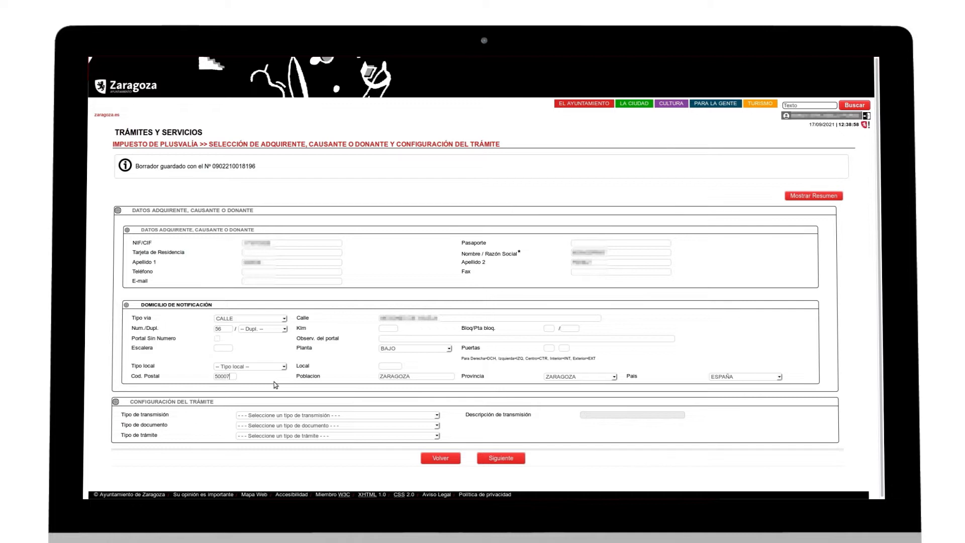
- Set the transmission type to Herencia and the document type to Documento Privado
{"action": "left_click", "coordinate": [342, 415]}
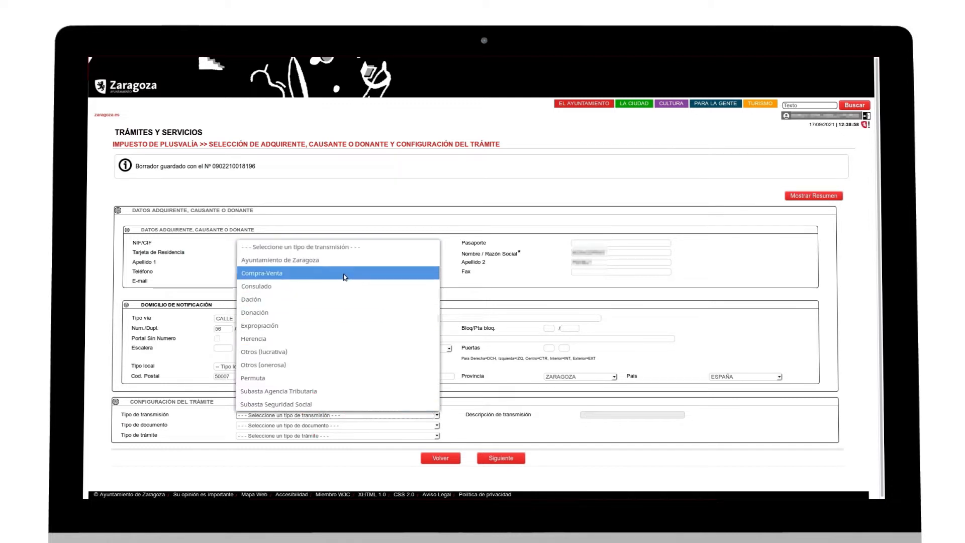
{"action": "left_click", "coordinate": [346, 340]}
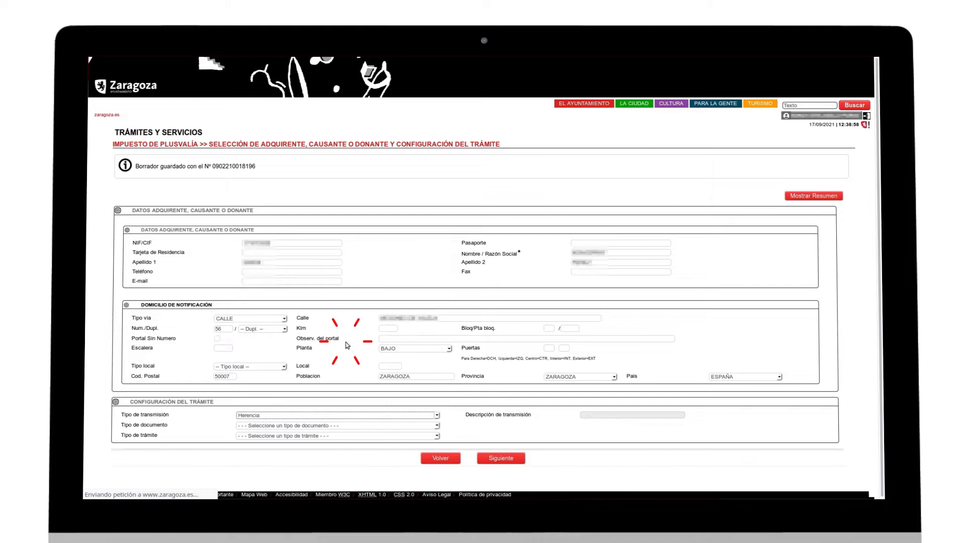
{"action": "left_click", "coordinate": [334, 395]}
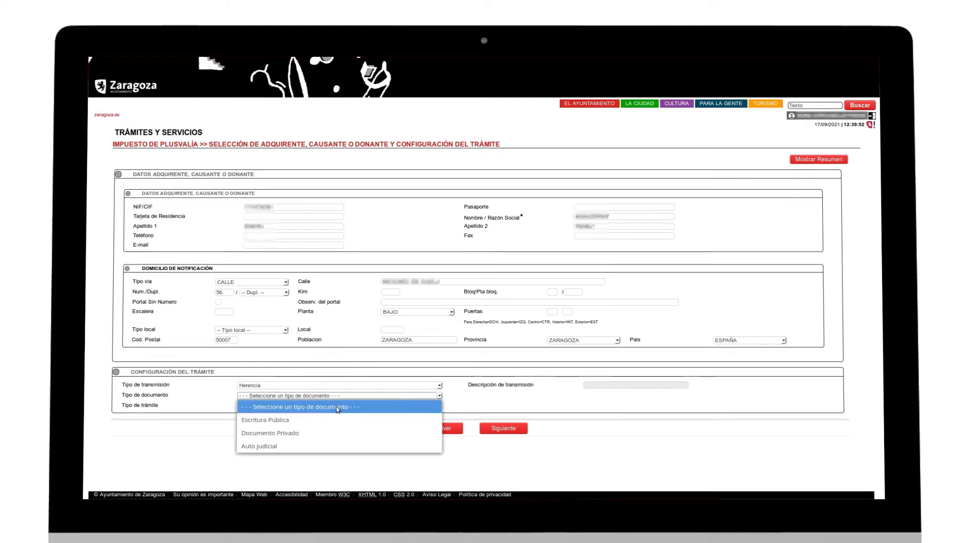
{"action": "left_click", "coordinate": [349, 433]}
- Enter the document date 01/05/2021 and the date of death 05/01/2021
{"action": "left_click", "coordinate": [517, 430]}
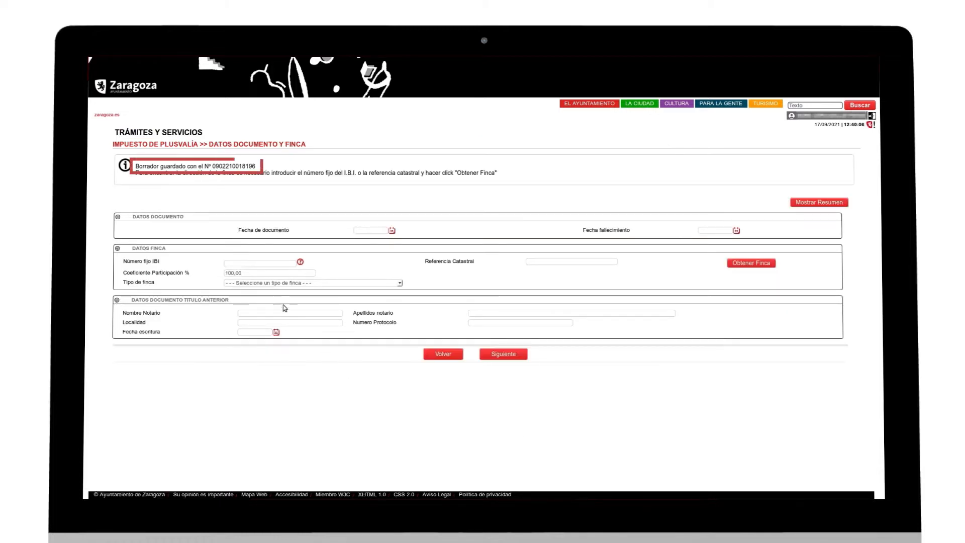
{"action": "left_click", "coordinate": [365, 230]}
{"action": "type", "text": "01/05"}
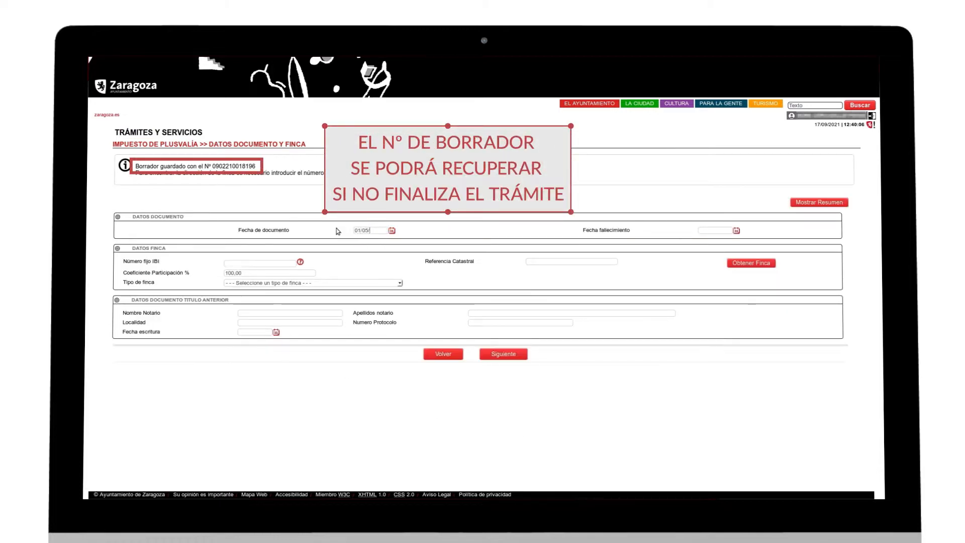
{"action": "type", "text": "/2021"}
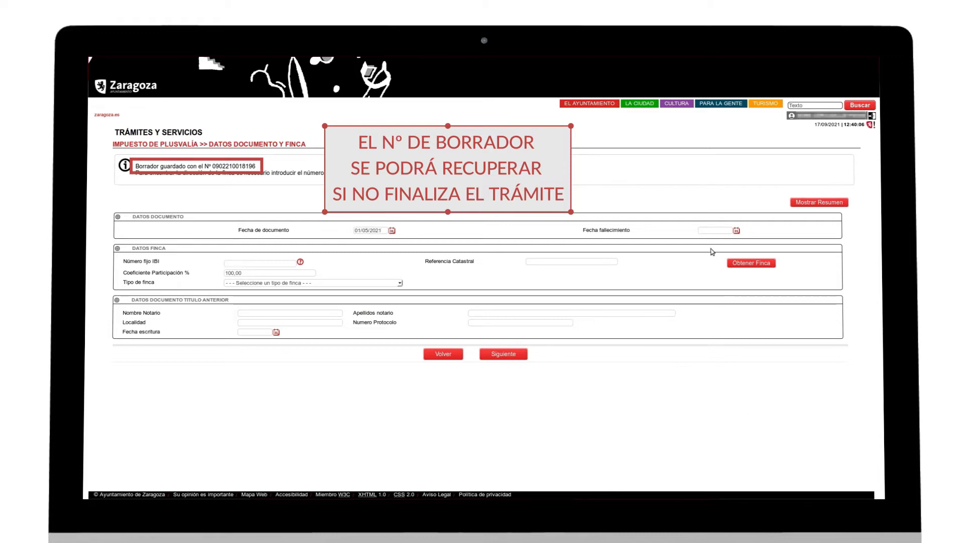
{"action": "left_click", "coordinate": [713, 230]}
{"action": "type", "text": "05/01/2021"}
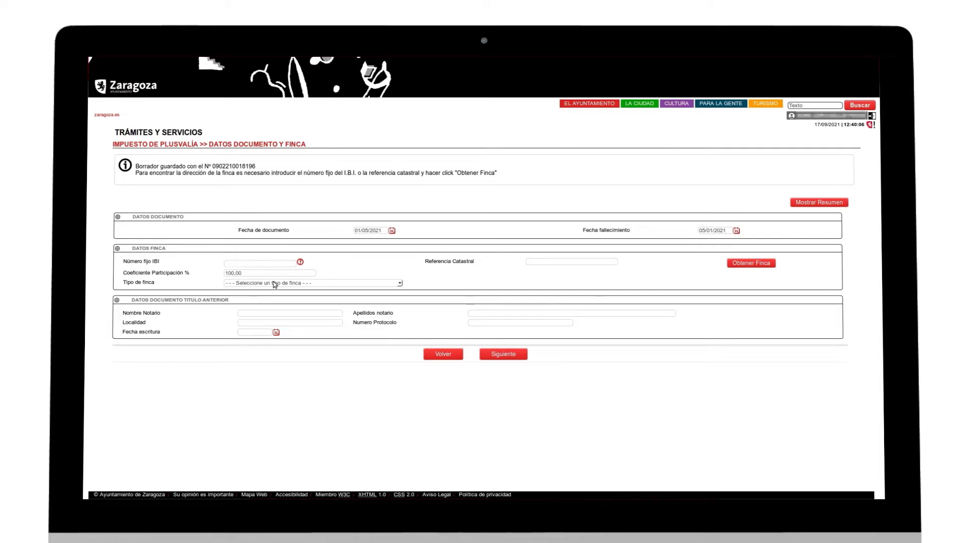
- Enter the IBI fixed number, choose Vivienda as property type and fetch the property's address
{"action": "left_click", "coordinate": [266, 263]}
{"action": "type", "text": "00"}
{"action": "left_click", "coordinate": [401, 282]}
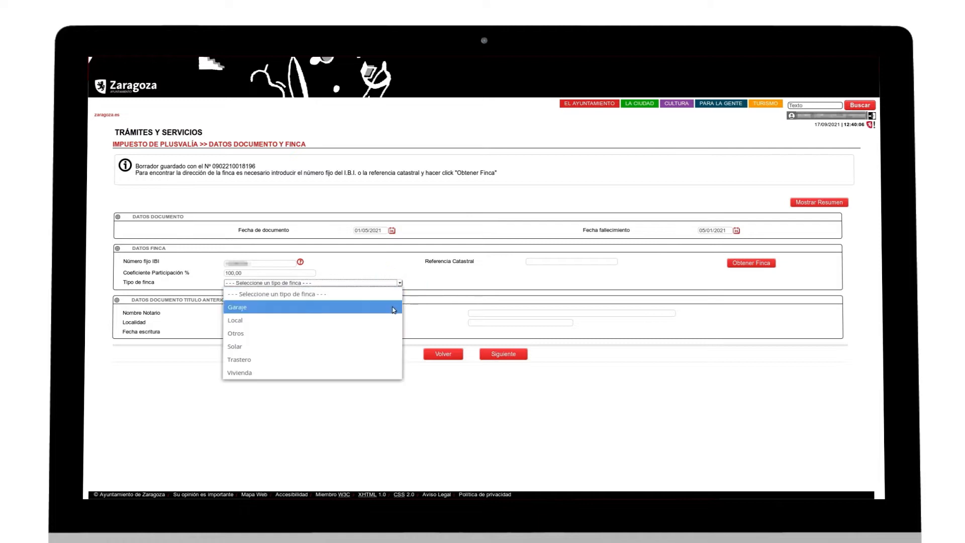
{"action": "left_click", "coordinate": [377, 366]}
{"action": "left_click", "coordinate": [769, 222]}
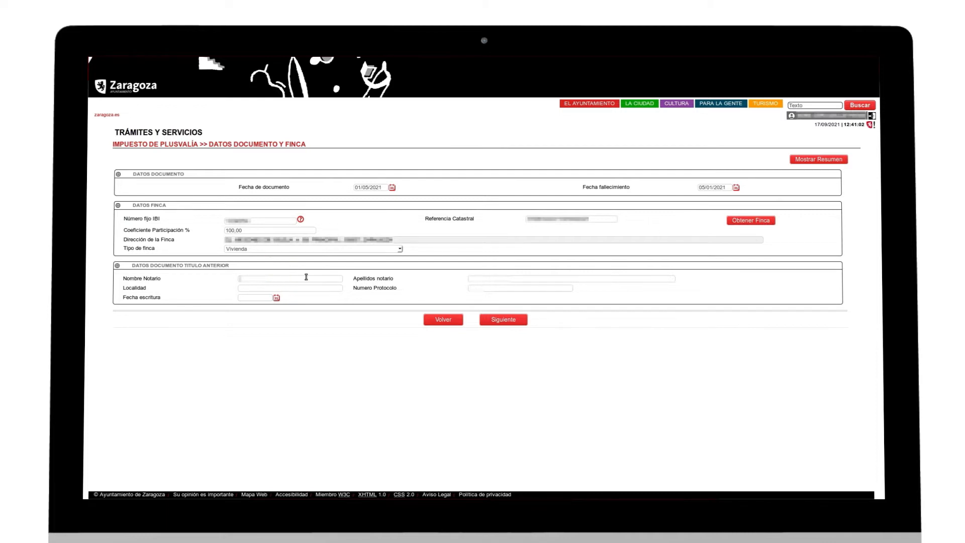
- Fill in the prior deed's notary, locality ZARAGOZA, protocol number and date 24/07/2007
{"action": "type", "text": "..."}
{"action": "key", "text": "Tab"}
{"action": "type", "text": "..."}
{"action": "left_click", "coordinate": [251, 289]}
{"action": "left_click", "coordinate": [510, 288]}
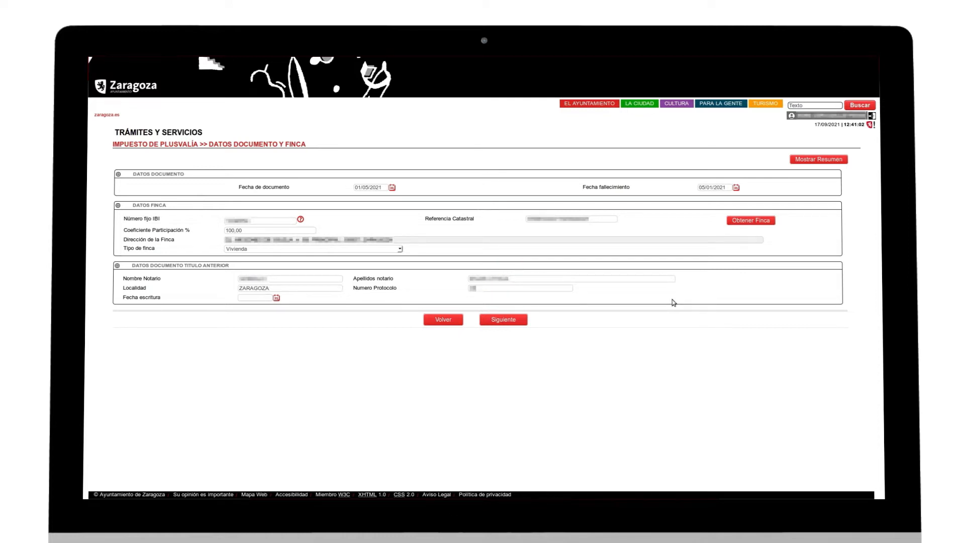
{"action": "left_click", "coordinate": [254, 299]}
- Leave No sujeto and Exención/Bonificación unset and mark the acquired right as Usufructo
{"action": "left_click", "coordinate": [519, 324]}
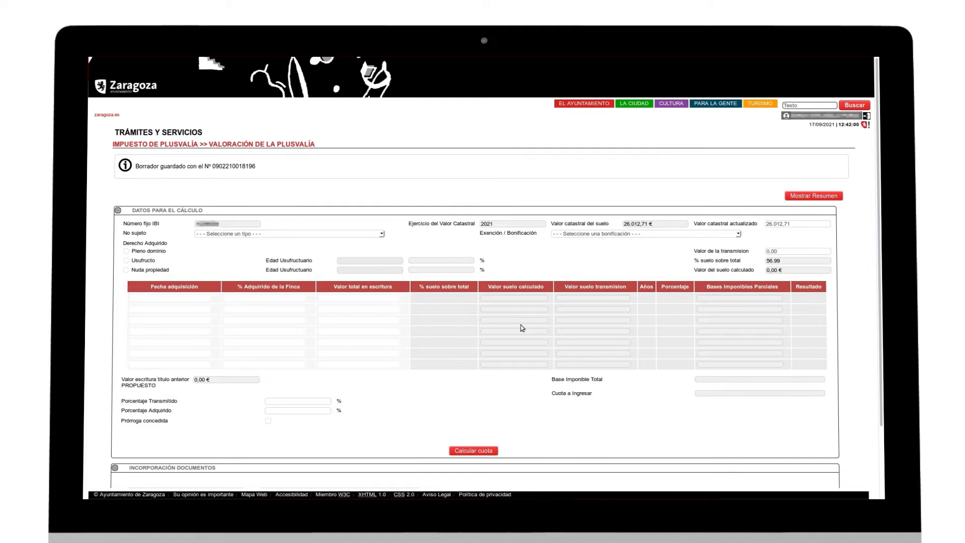
{"action": "left_click", "coordinate": [381, 235]}
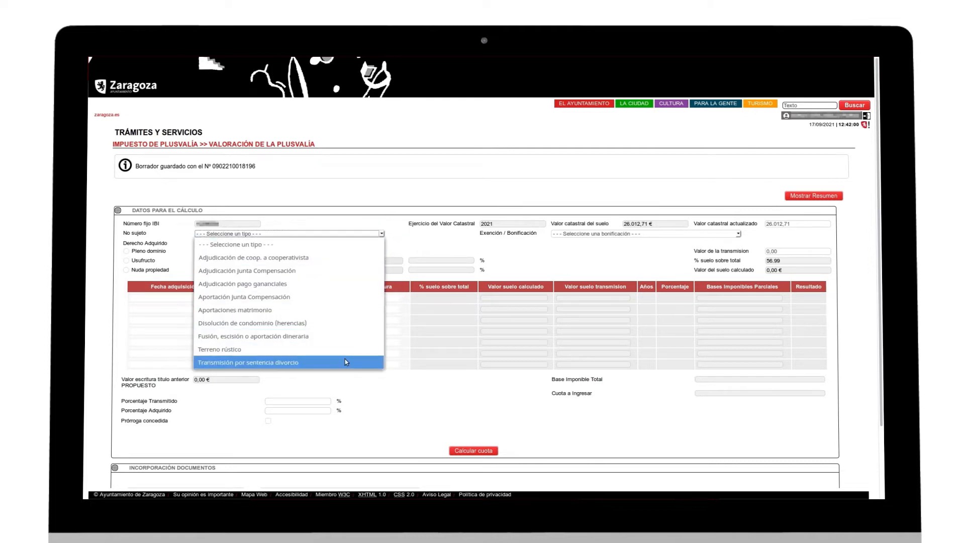
{"action": "left_click", "coordinate": [360, 223]}
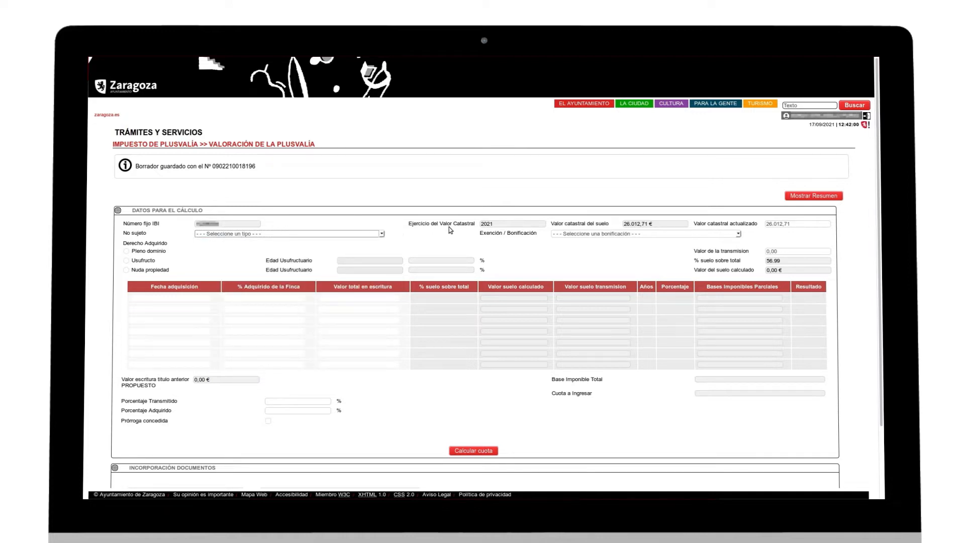
{"action": "left_click", "coordinate": [738, 236]}
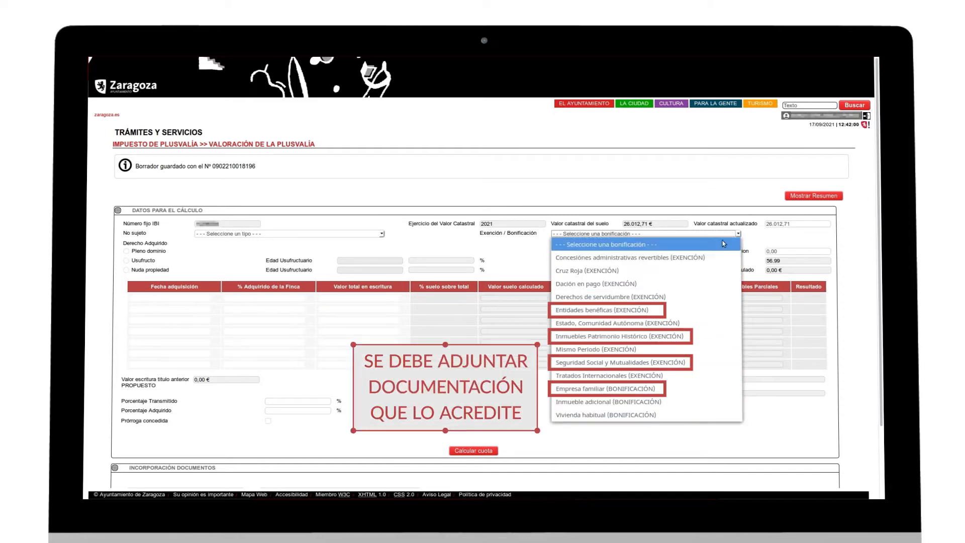
{"action": "left_click", "coordinate": [593, 246]}
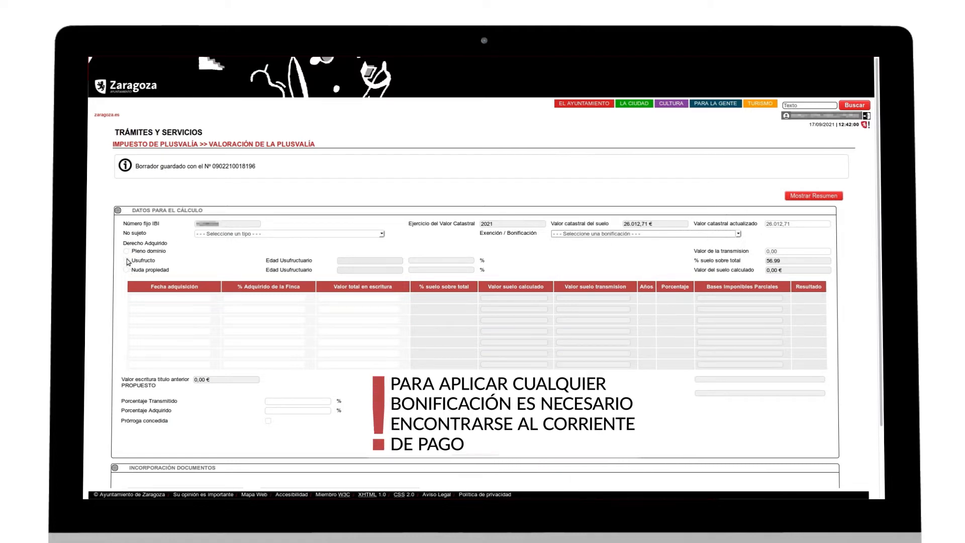
{"action": "left_click", "coordinate": [127, 261]}
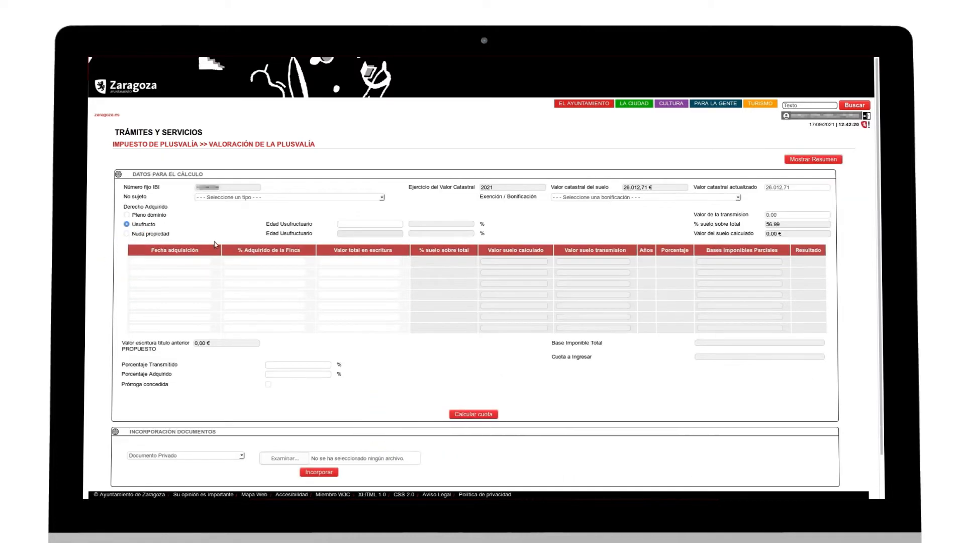
- Enter usufructuary age 82 and a transmission value of 200.000,00
{"action": "left_click", "coordinate": [344, 224]}
{"action": "left_click", "coordinate": [547, 223]}
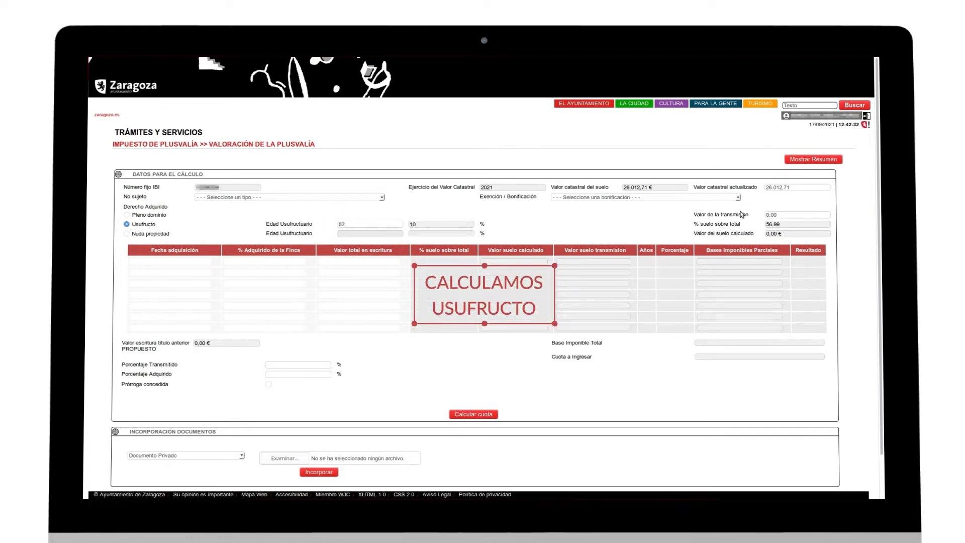
{"action": "left_click", "coordinate": [784, 214]}
{"action": "key", "text": "BackSpace"}
{"action": "key", "text": "BackSpace"}
{"action": "key", "text": "BackSpace"}
{"action": "key", "text": "BackSpace"}
{"action": "type", "text": "200000"}
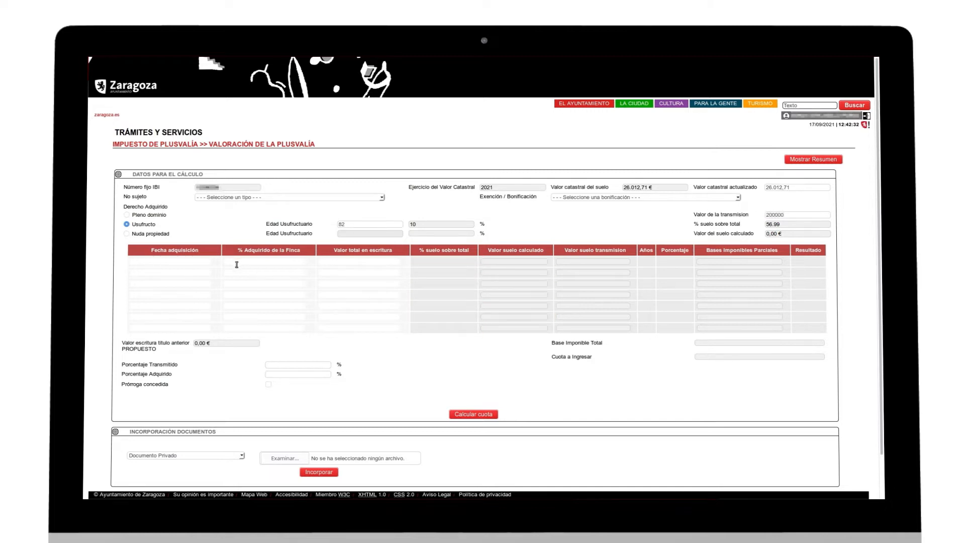
- Fill the 2007 acquisition row with share and deed value, plus transmitted and acquired percentages
{"action": "left_click", "coordinate": [169, 262]}
{"action": "type", "text": "24/07/2007"}
{"action": "left_click", "coordinate": [244, 262]}
{"action": "left_click", "coordinate": [334, 267]}
{"action": "left_click", "coordinate": [275, 363]}
{"action": "left_click", "coordinate": [316, 374]}
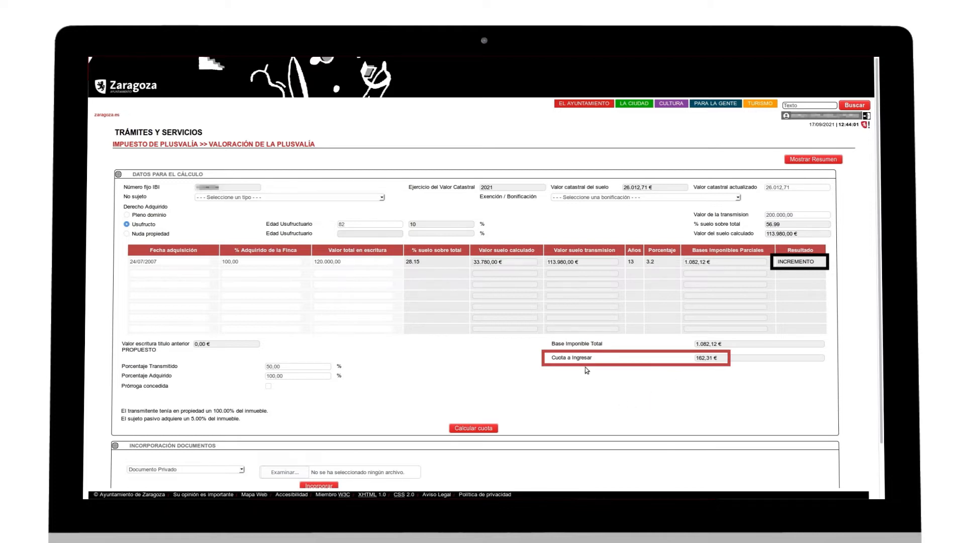
{"action": "scroll", "coordinate": [589, 374], "scroll_direction": "down", "scroll_amount": 2}
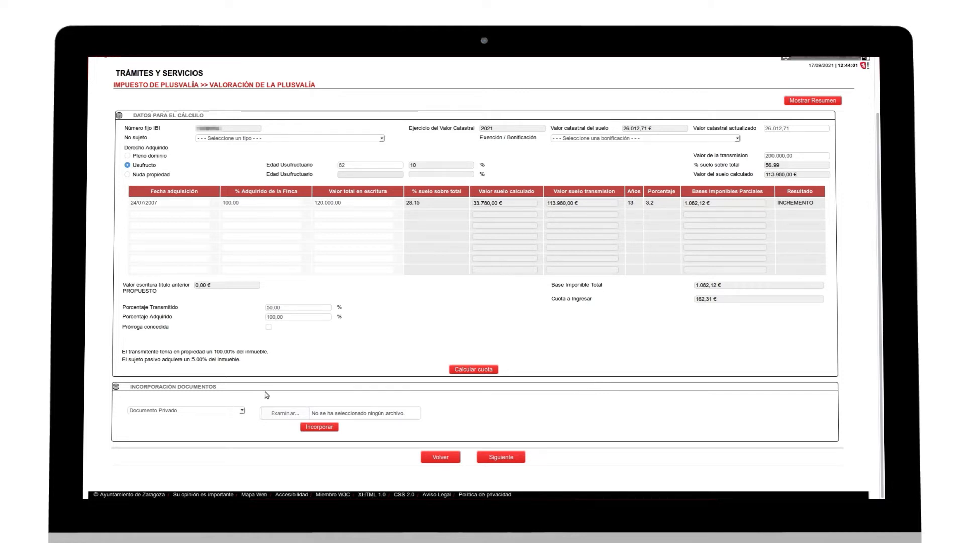
- Attach DOCUMENTO PRIVADO HERENCIA.pdf as the private inheritance document
{"action": "left_click", "coordinate": [284, 413]}
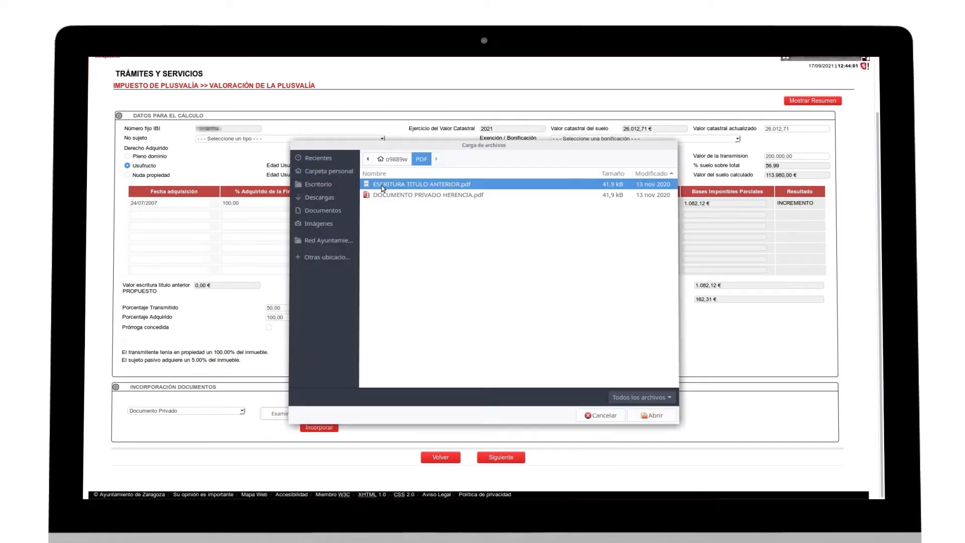
{"action": "left_click", "coordinate": [390, 195]}
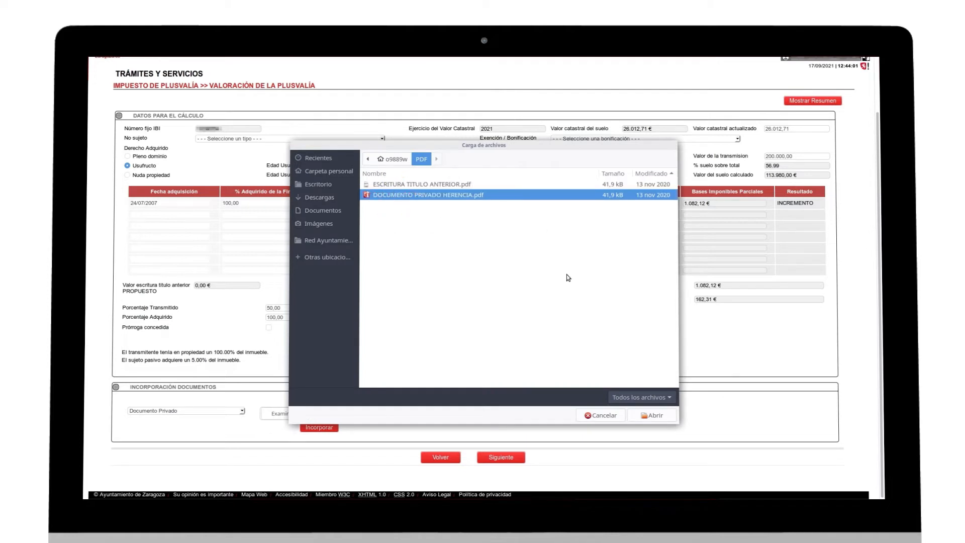
{"action": "left_click", "coordinate": [651, 415]}
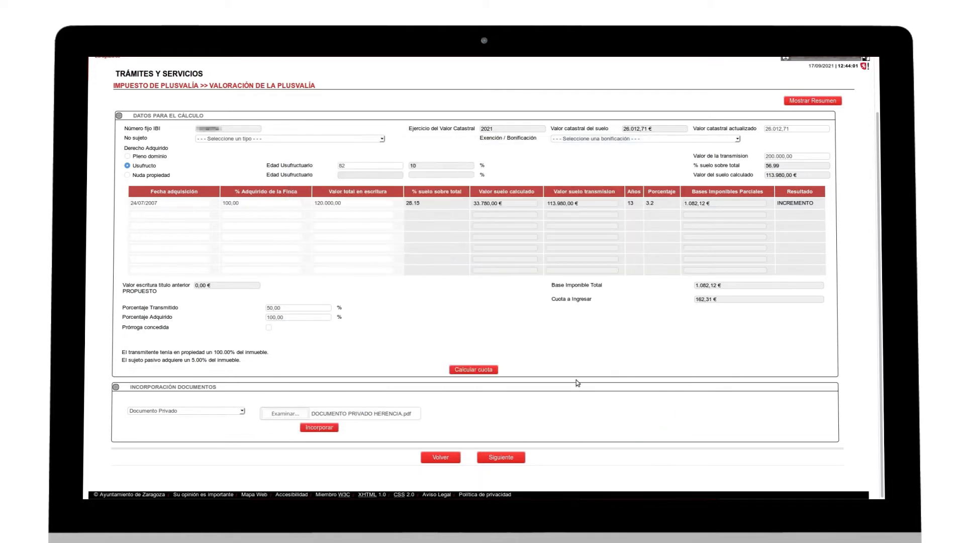
{"action": "left_click", "coordinate": [319, 427]}
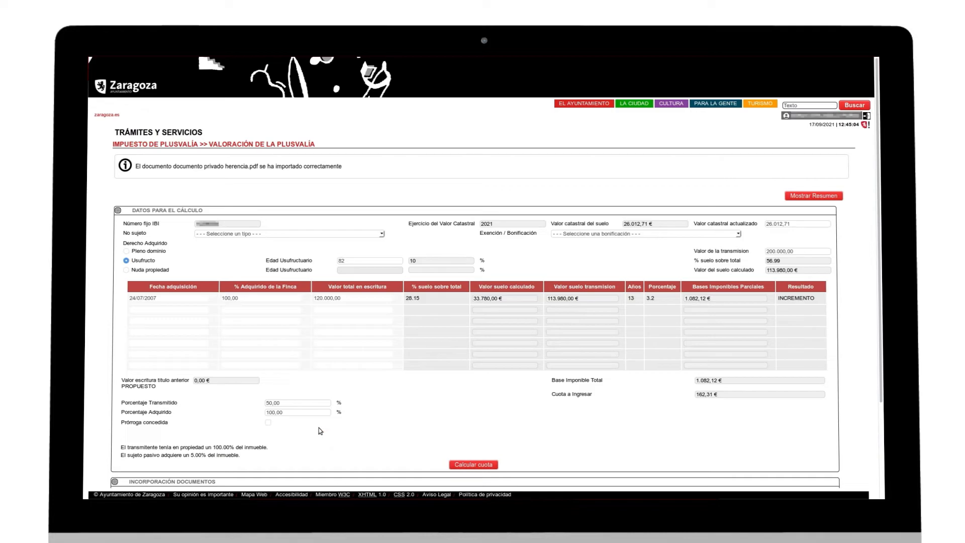
{"action": "scroll", "coordinate": [327, 424], "scroll_direction": "down", "scroll_amount": 3}
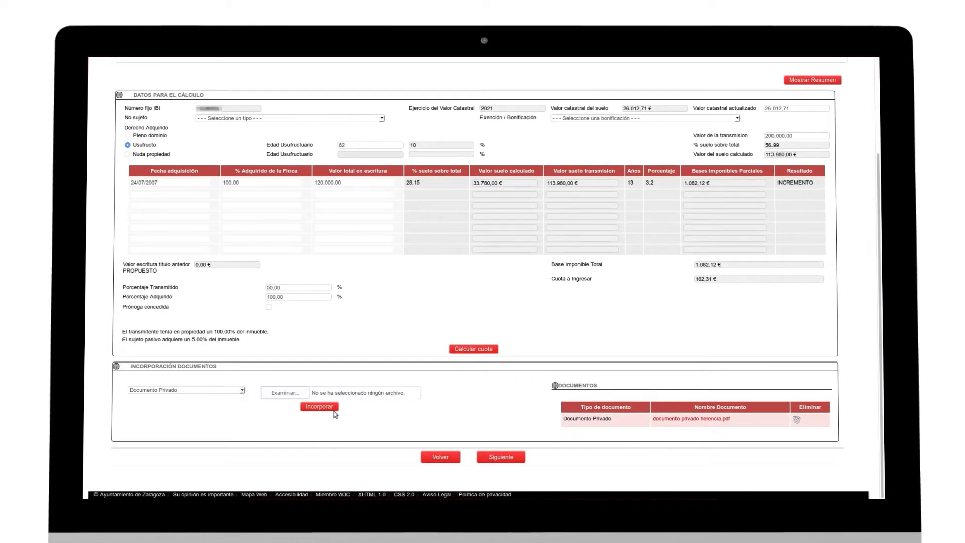
- Attach ESCRITURA TITULO ANTERIOR.pdf as Escritura Pública Título Anterior and continue to confirmation
{"action": "left_click", "coordinate": [229, 396]}
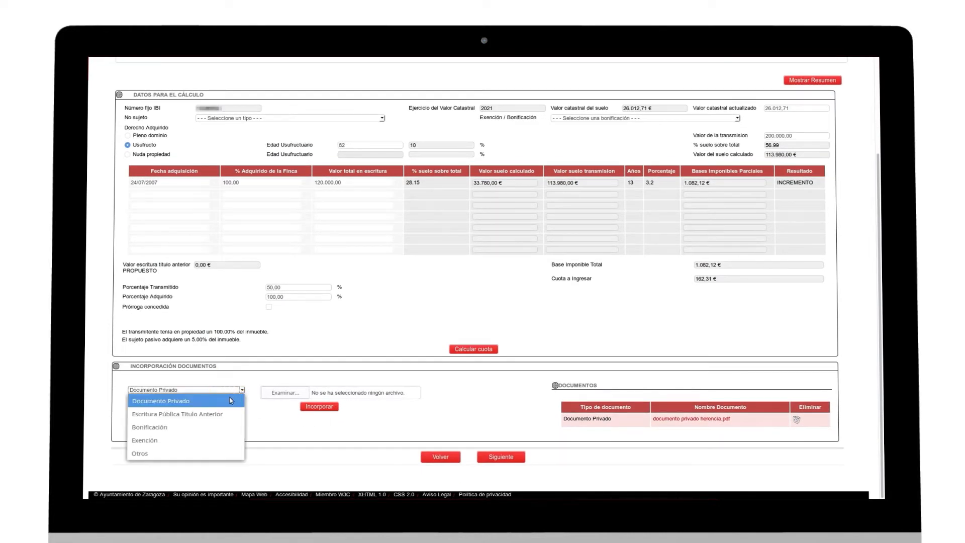
{"action": "left_click", "coordinate": [225, 414]}
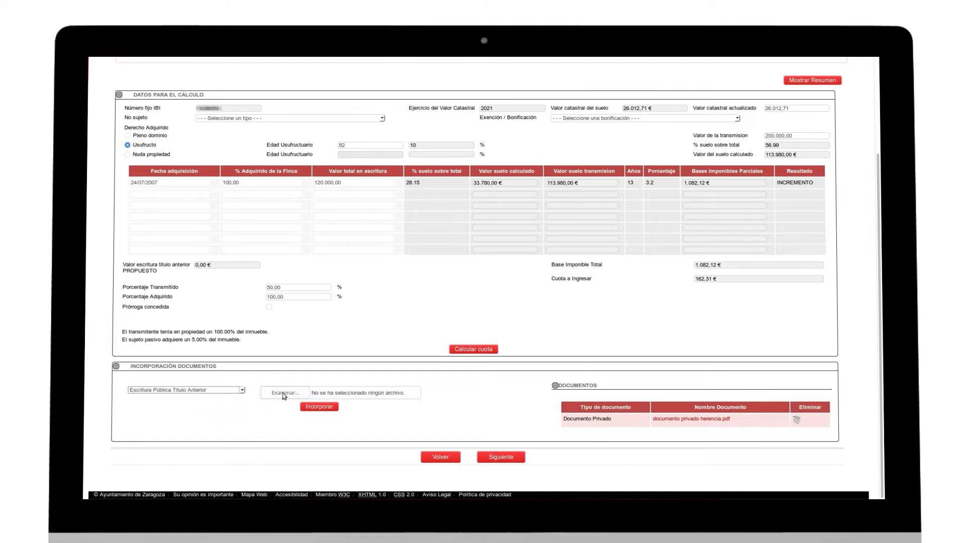
{"action": "left_click", "coordinate": [283, 394]}
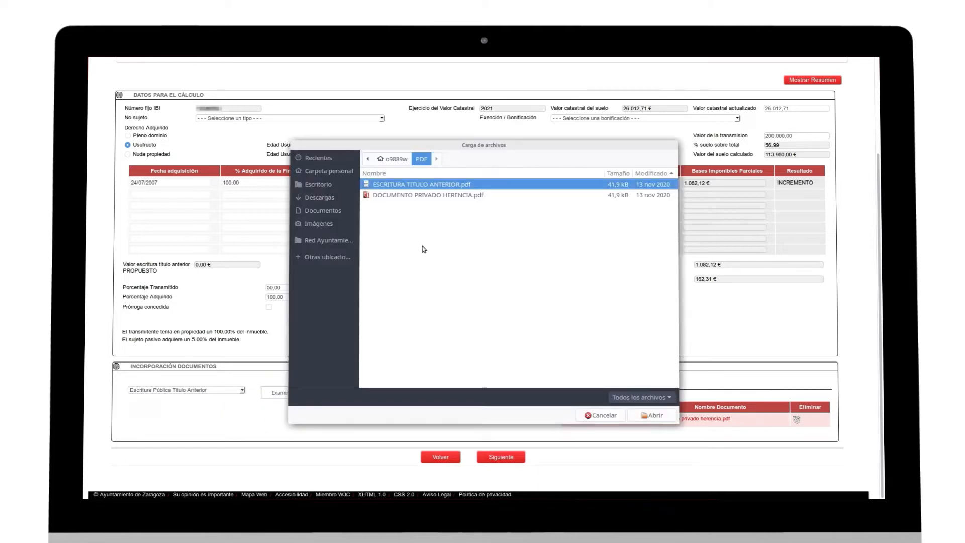
{"action": "left_click", "coordinate": [651, 416]}
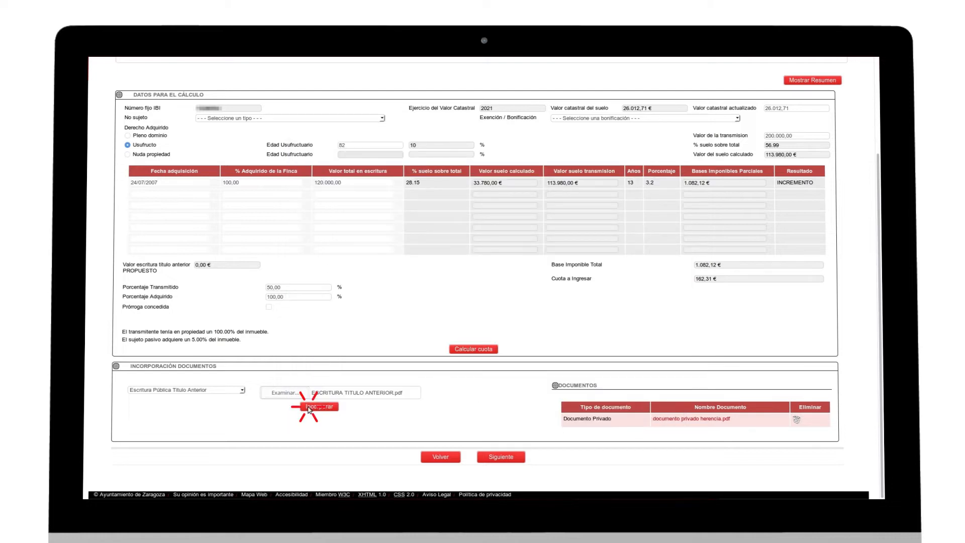
{"action": "left_click", "coordinate": [309, 408]}
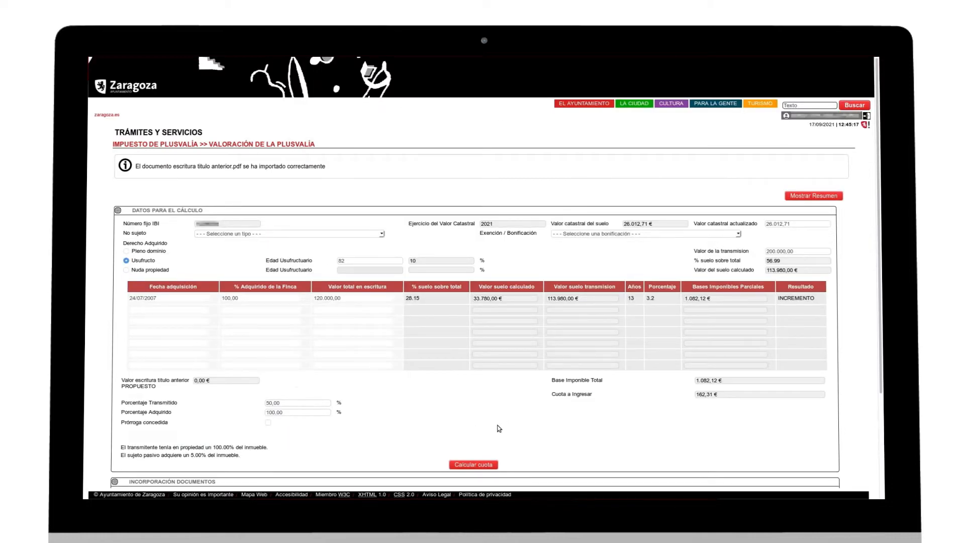
{"action": "scroll", "coordinate": [498, 428], "scroll_direction": "down", "scroll_amount": 2}
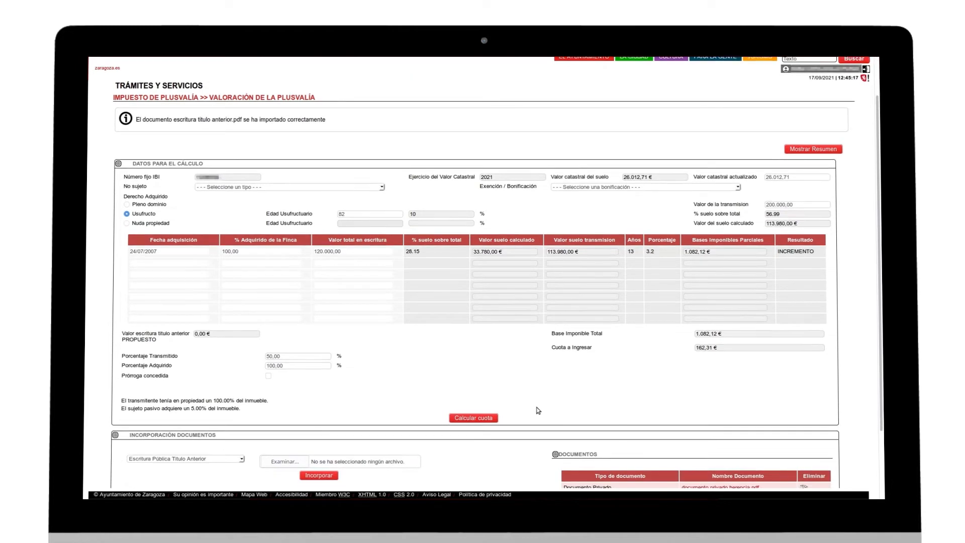
{"action": "scroll", "coordinate": [538, 410], "scroll_direction": "down", "scroll_amount": 3}
{"action": "left_click", "coordinate": [512, 460]}
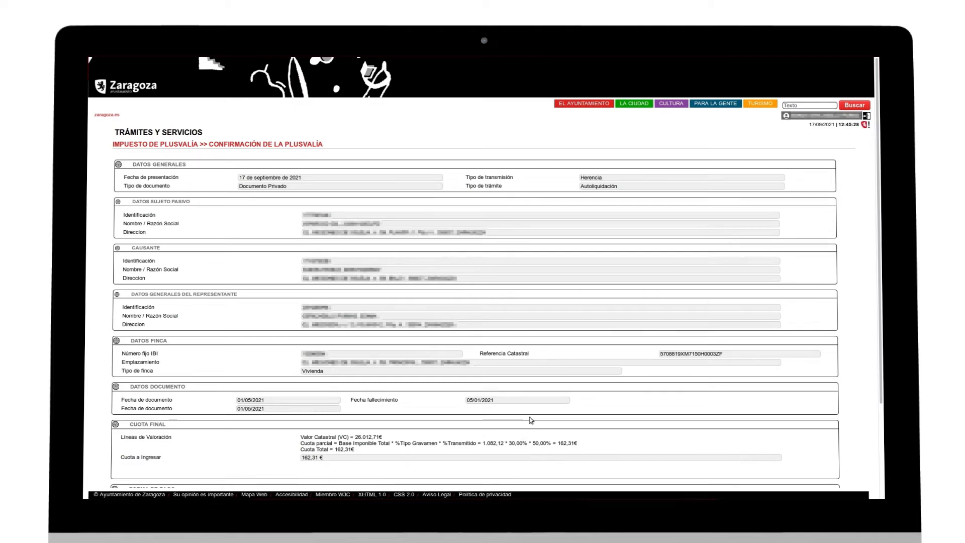
- Select Pago Telemático as the payment method and submit the self-assessment
{"action": "scroll", "coordinate": [527, 425], "scroll_direction": "down", "scroll_amount": 2}
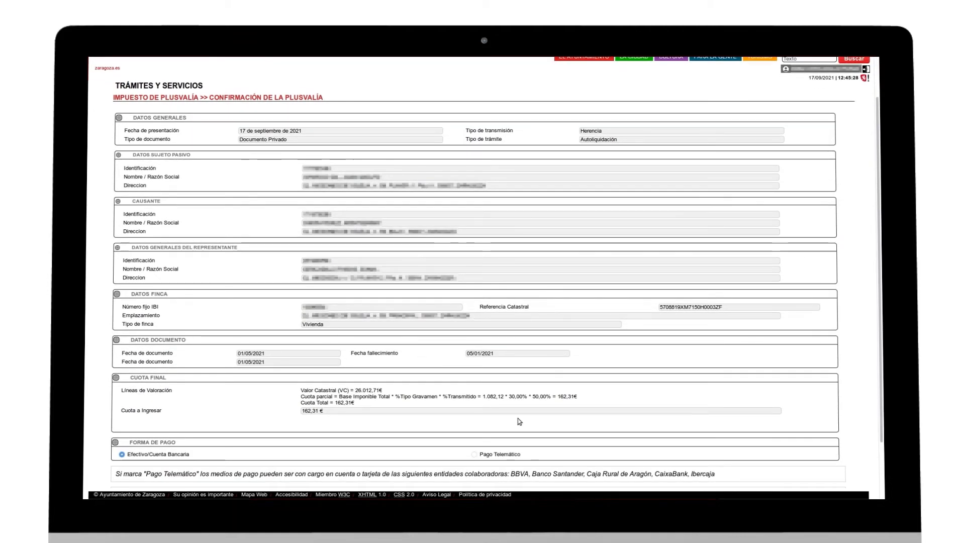
{"action": "scroll", "coordinate": [422, 423], "scroll_direction": "down", "scroll_amount": 1}
{"action": "scroll", "coordinate": [425, 423], "scroll_direction": "down", "scroll_amount": 3}
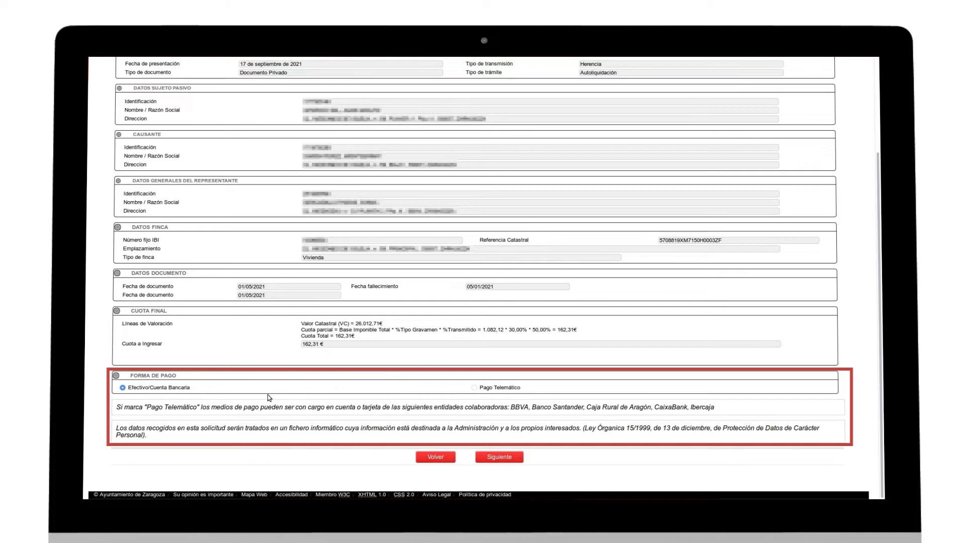
{"action": "left_click", "coordinate": [478, 388]}
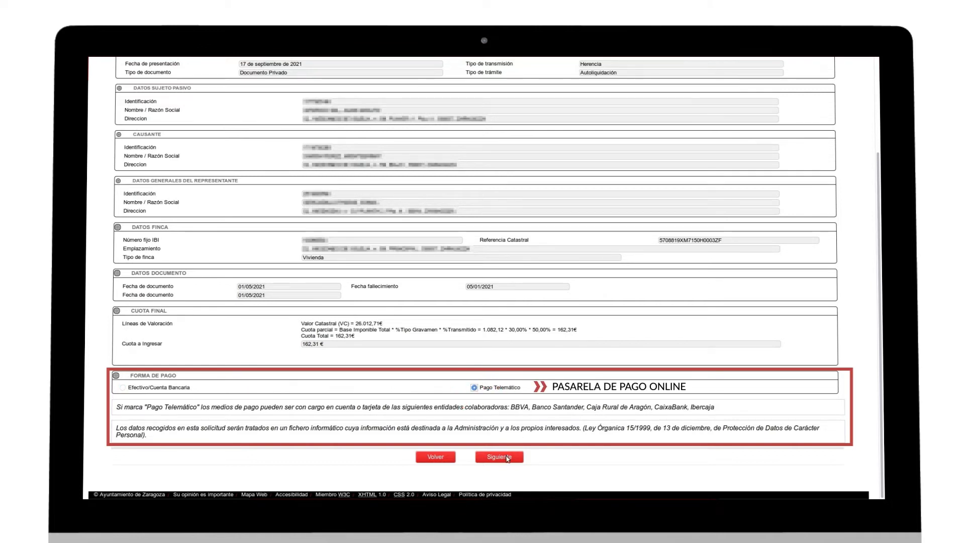
{"action": "left_click", "coordinate": [506, 457]}
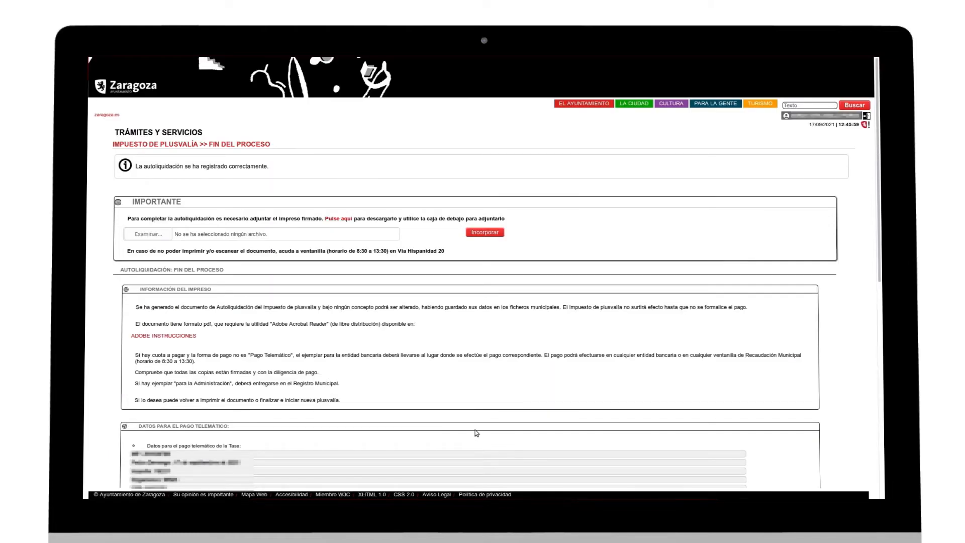
- Scroll through the generated autoliquidación PDF showing 162,31 € to pay
{"action": "scroll", "coordinate": [329, 307], "scroll_direction": "down", "scroll_amount": 2}
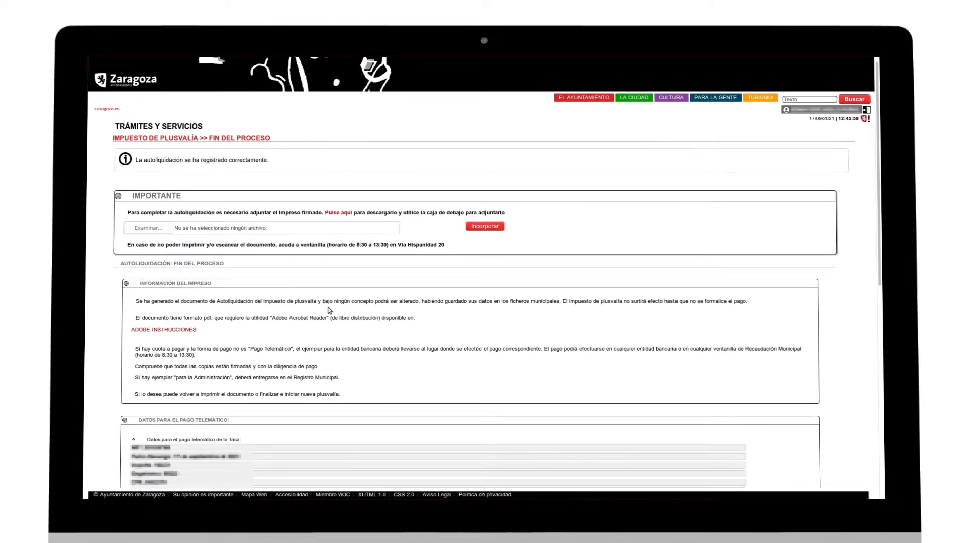
{"action": "scroll", "coordinate": [329, 309], "scroll_direction": "down", "scroll_amount": 1}
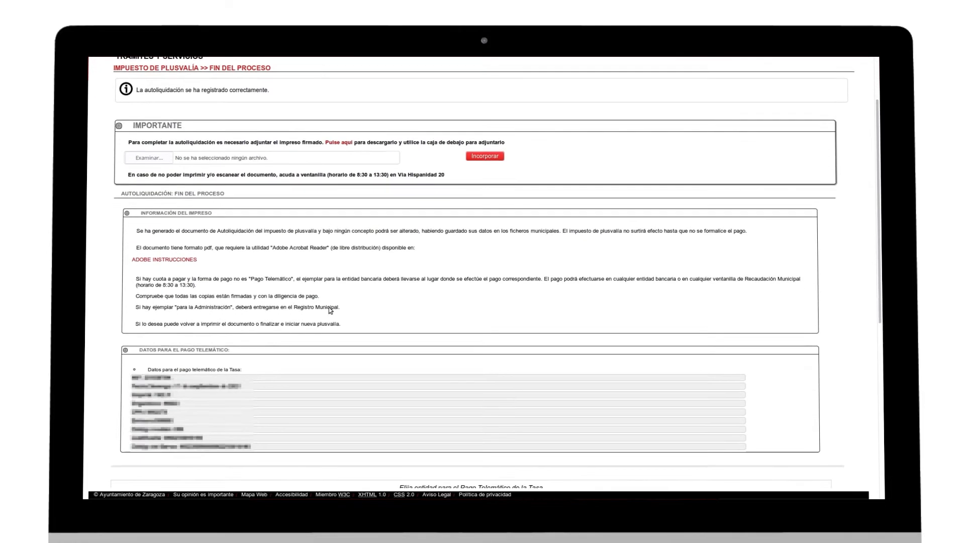
{"action": "scroll", "coordinate": [284, 312], "scroll_direction": "down", "scroll_amount": 1}
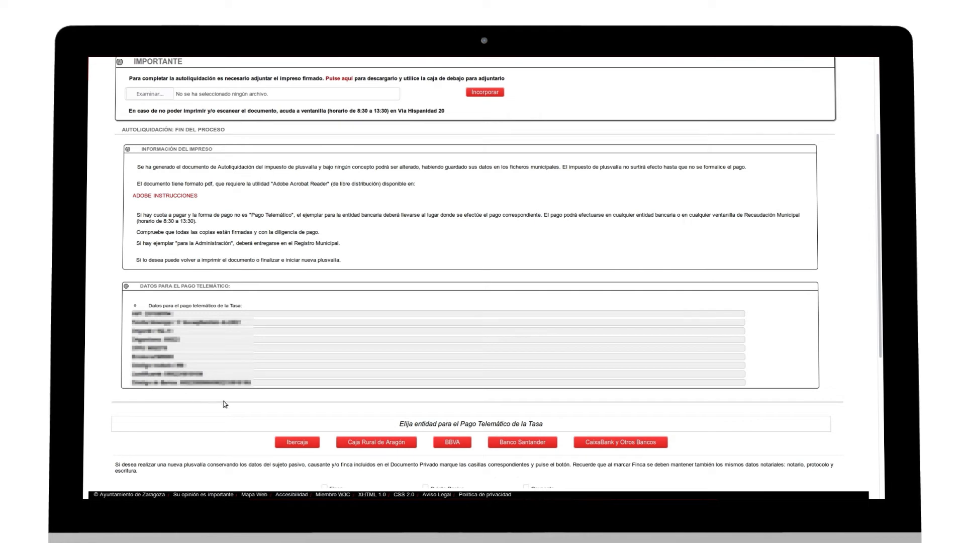
{"action": "scroll", "coordinate": [393, 381], "scroll_direction": "down", "scroll_amount": 1}
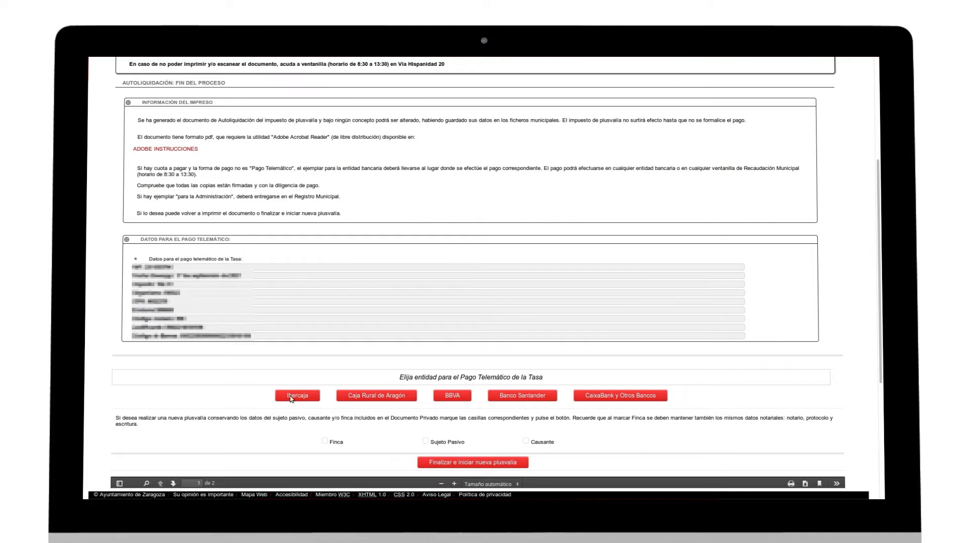
{"action": "scroll", "coordinate": [274, 422], "scroll_direction": "down", "scroll_amount": 1}
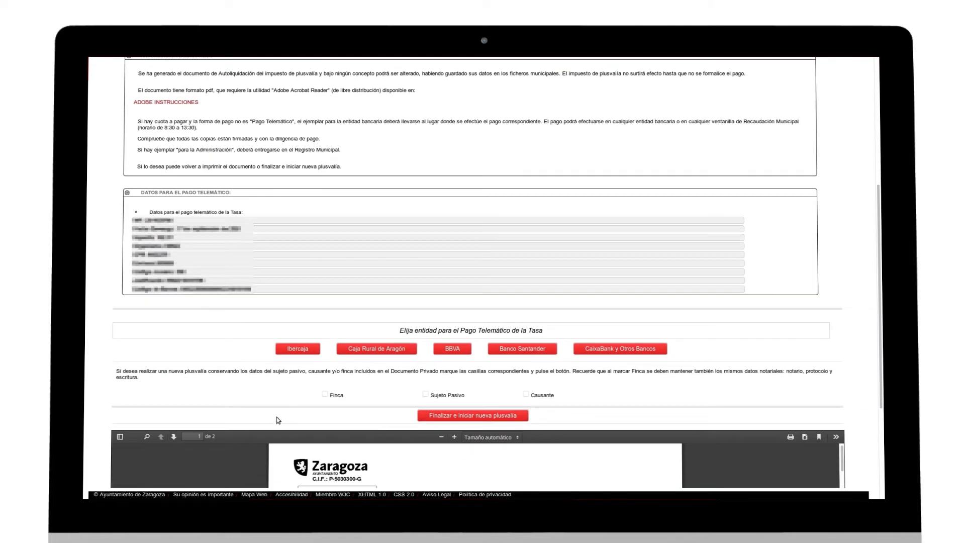
{"action": "scroll", "coordinate": [283, 413], "scroll_direction": "down", "scroll_amount": 4}
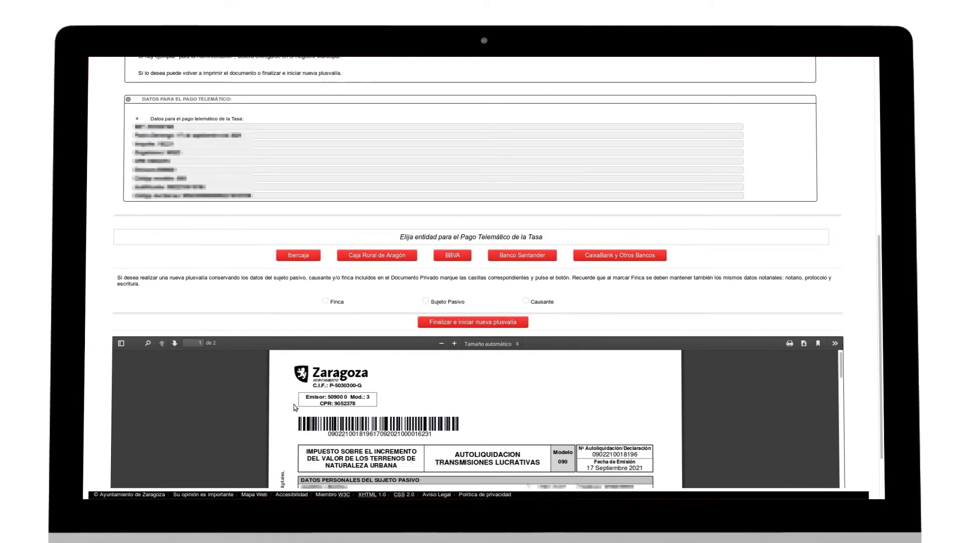
{"action": "scroll", "coordinate": [294, 403], "scroll_direction": "down", "scroll_amount": 3}
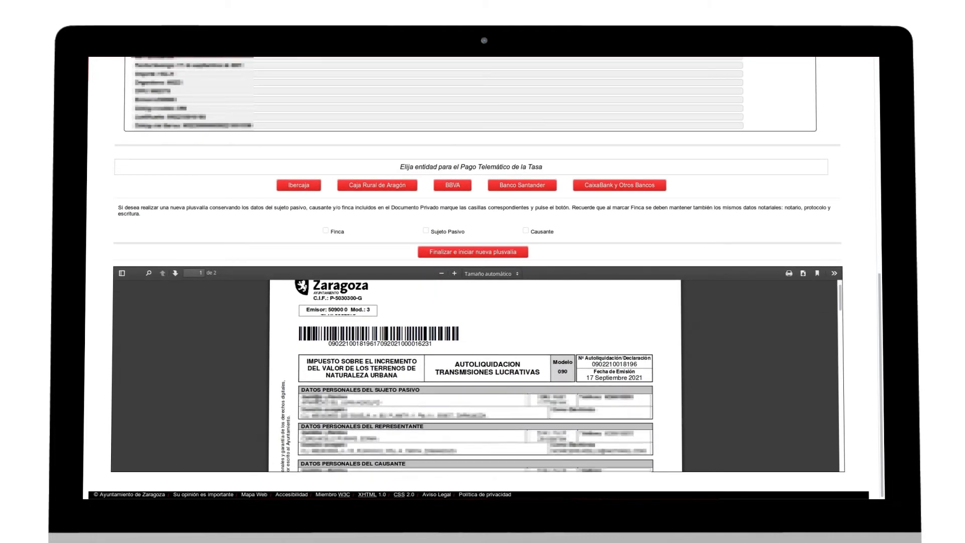
{"action": "scroll", "coordinate": [442, 390], "scroll_direction": "down", "scroll_amount": 3}
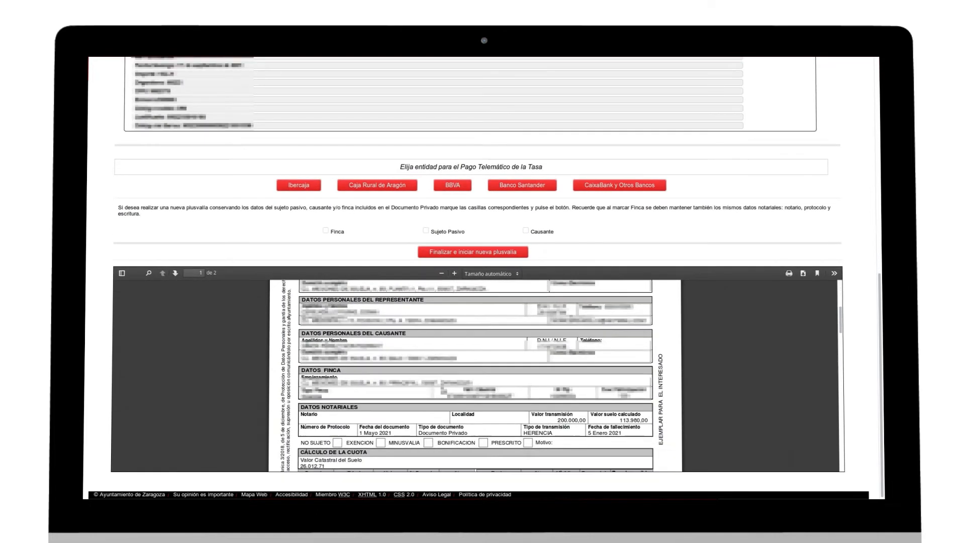
{"action": "scroll", "coordinate": [442, 390], "scroll_direction": "down", "scroll_amount": 2}
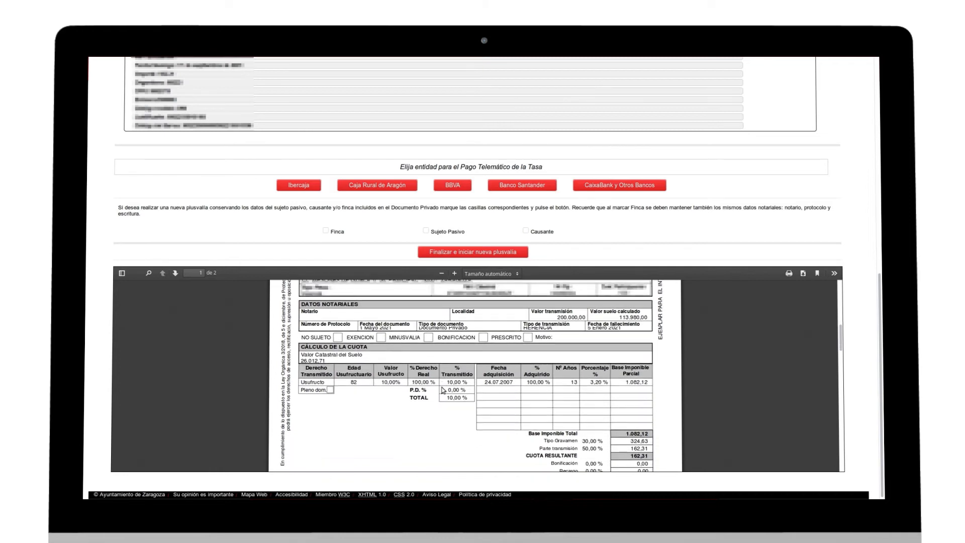
{"action": "scroll", "coordinate": [442, 389], "scroll_direction": "down", "scroll_amount": 2}
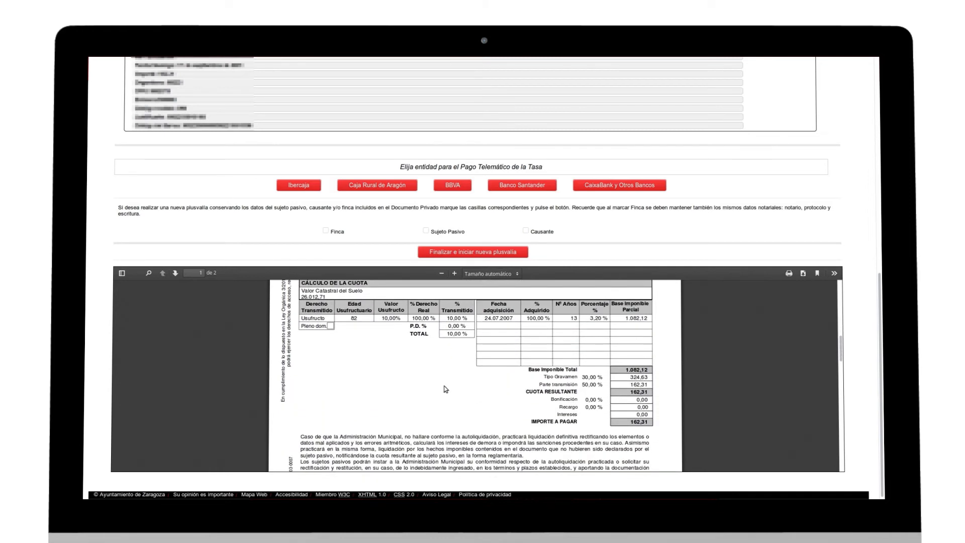
{"action": "scroll", "coordinate": [436, 390], "scroll_direction": "down", "scroll_amount": 10}
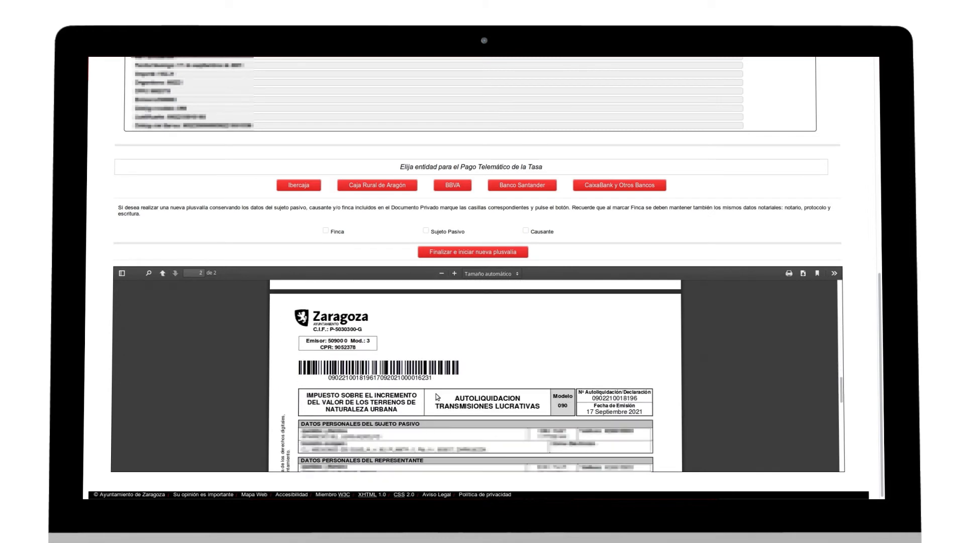
{"action": "scroll", "coordinate": [437, 397], "scroll_direction": "down", "scroll_amount": 8}
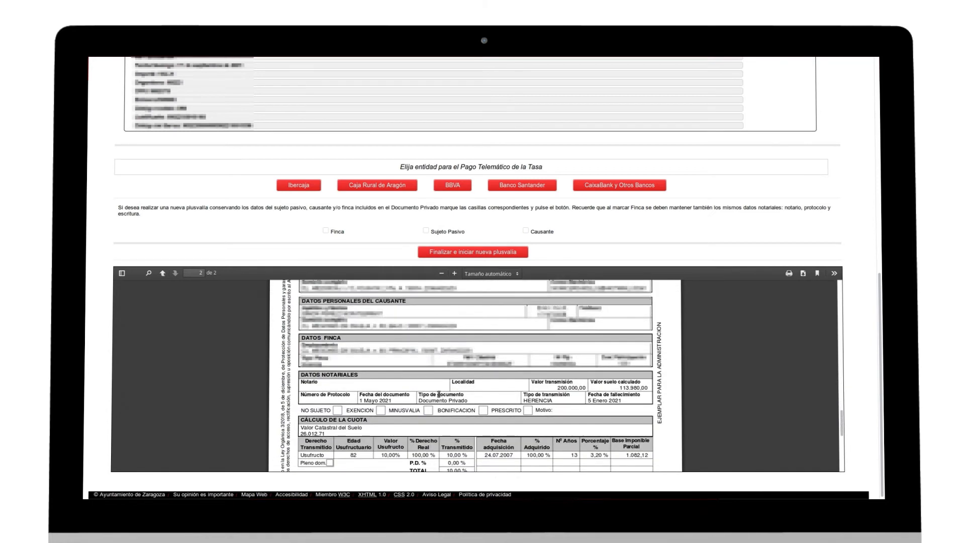
{"action": "scroll", "coordinate": [438, 399], "scroll_direction": "down", "scroll_amount": 5}
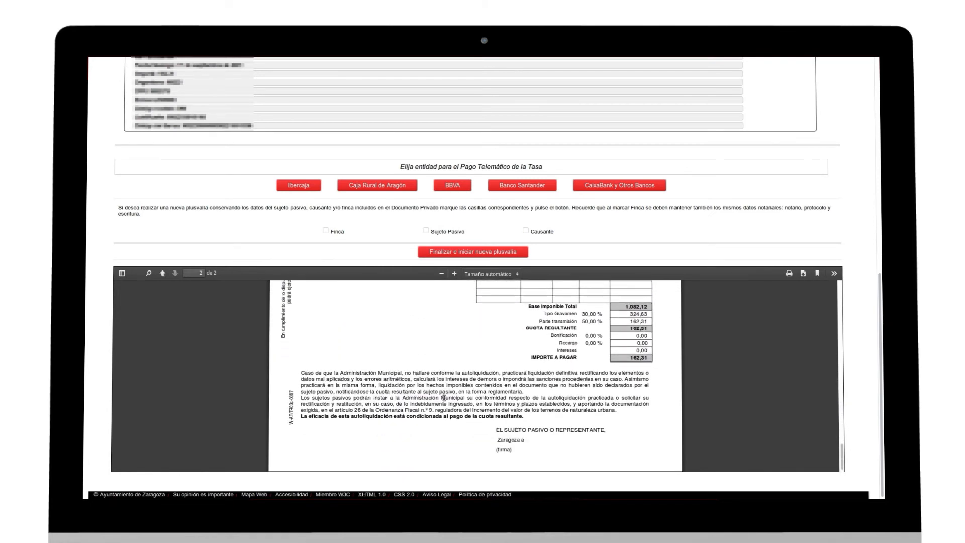
- Pay the tax online through Ibercaja, acknowledging the receipt reminder
{"action": "scroll", "coordinate": [449, 390], "scroll_direction": "up", "scroll_amount": 15}
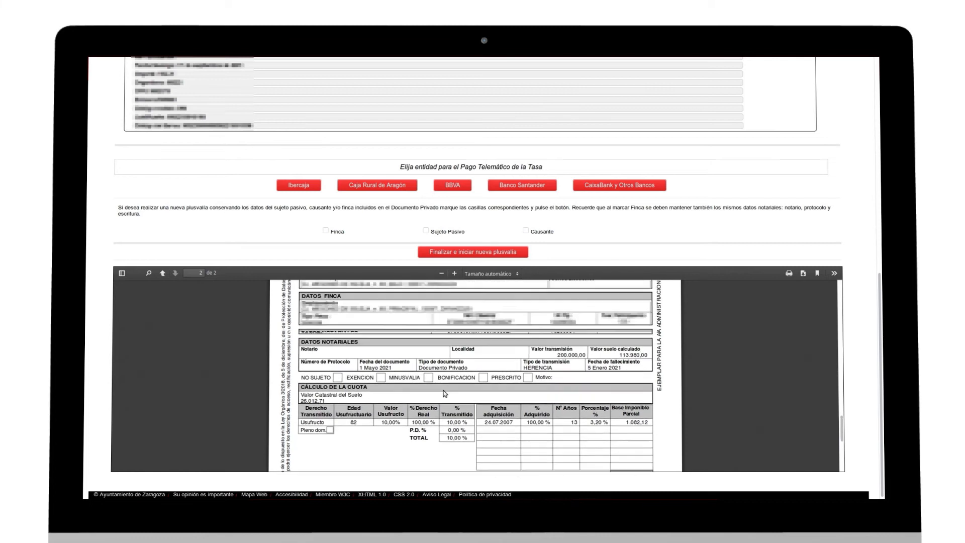
{"action": "scroll", "coordinate": [446, 386], "scroll_direction": "up", "scroll_amount": 15}
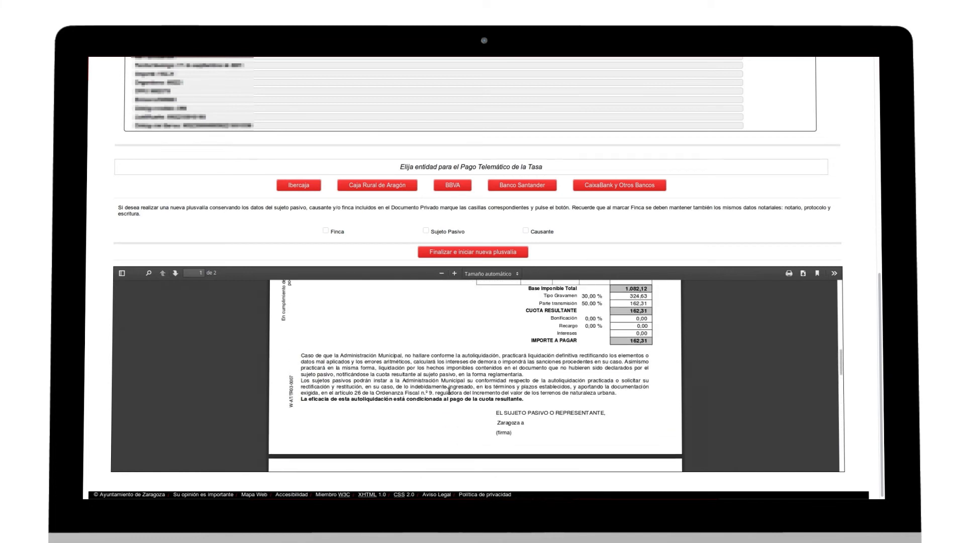
{"action": "scroll", "coordinate": [447, 387], "scroll_direction": "up", "scroll_amount": 10}
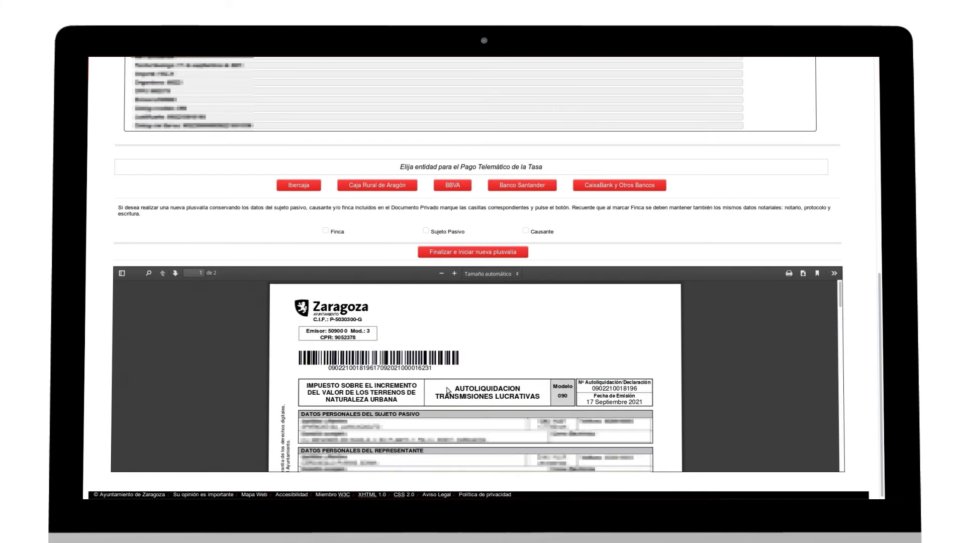
{"action": "left_click", "coordinate": [311, 186]}
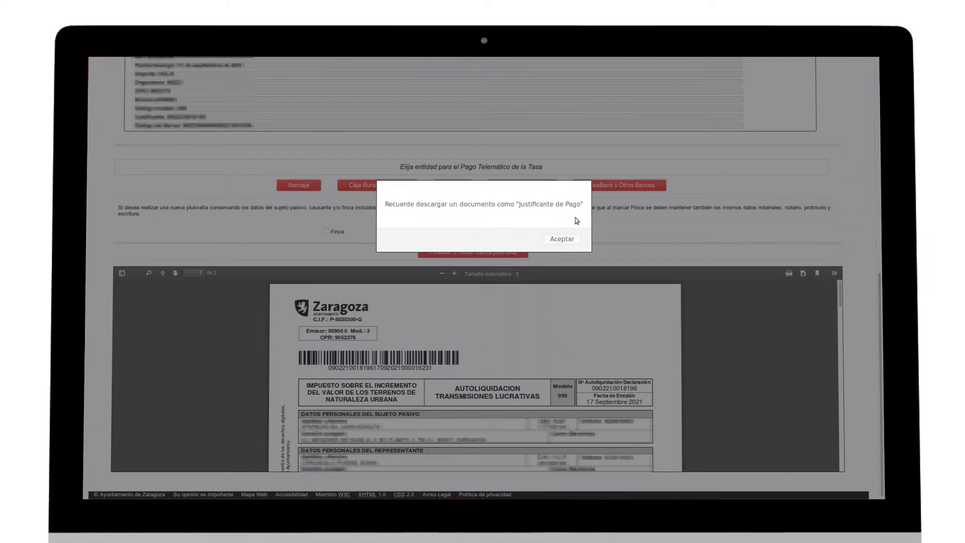
{"action": "left_click", "coordinate": [562, 239]}
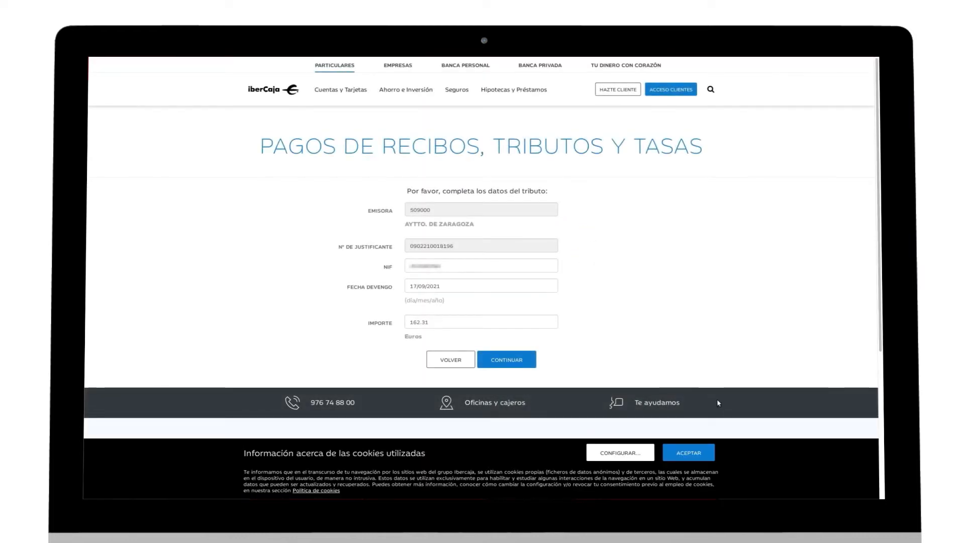
- Accept the cookie banner on Ibercaja's prefilled 162.31 € Zaragoza payment form
{"action": "left_click", "coordinate": [694, 457]}
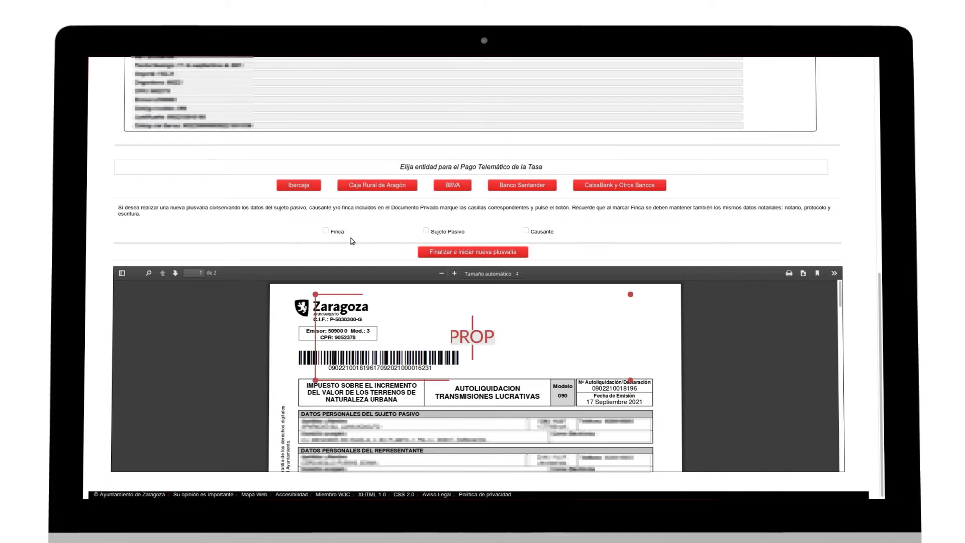
- Tick Finca and Causante so the new plusvalía keeps the property and deceased's data
{"action": "left_click", "coordinate": [325, 230]}
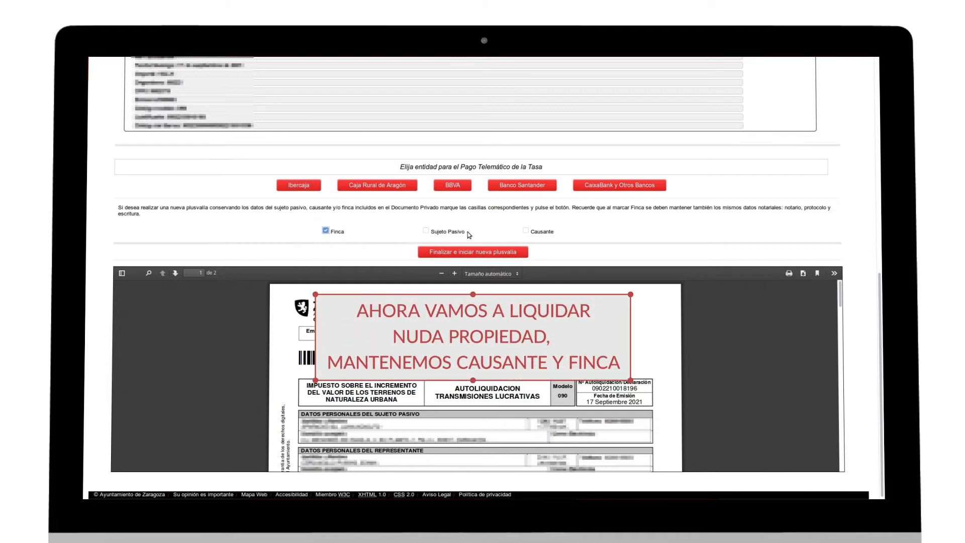
{"action": "left_click", "coordinate": [527, 231]}
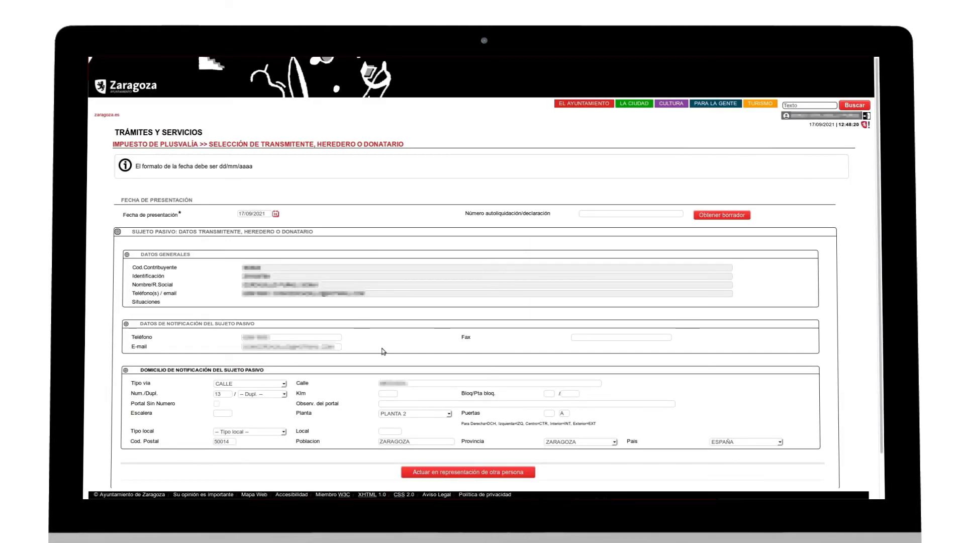
- Pass the transmitter step and enter the acquirer's notification phone number in Teléfono
{"action": "scroll", "coordinate": [382, 349], "scroll_direction": "down", "scroll_amount": 1}
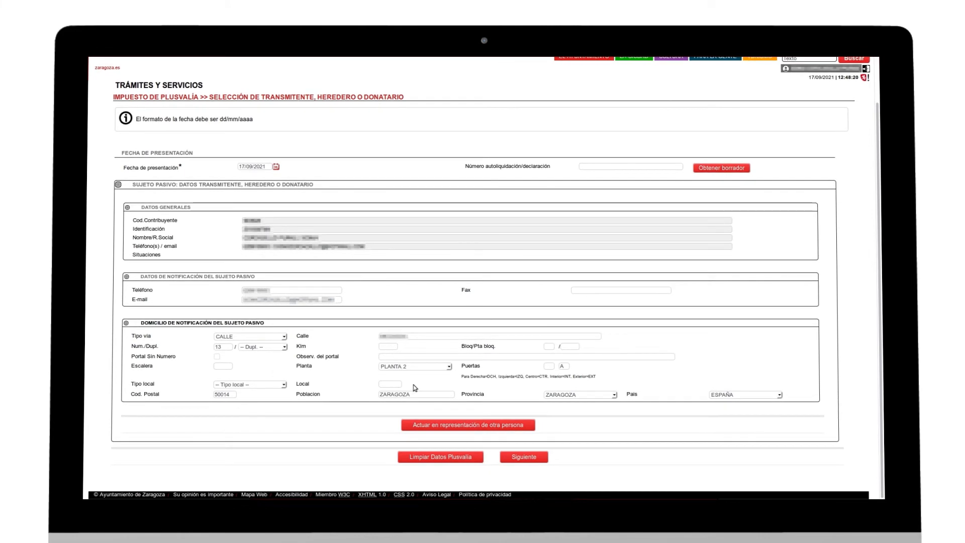
{"action": "left_click", "coordinate": [528, 459]}
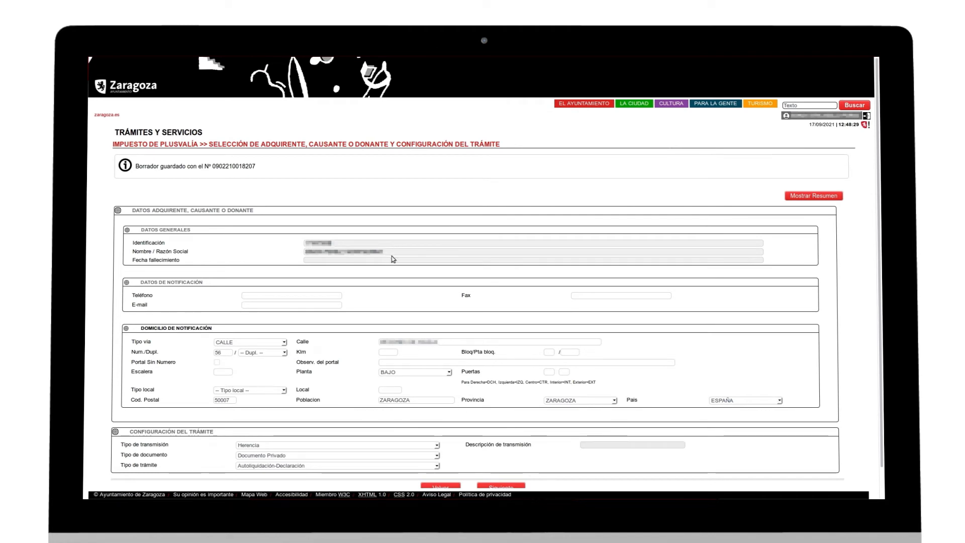
{"action": "left_click", "coordinate": [288, 296]}
{"action": "type", "text": "123456789"}
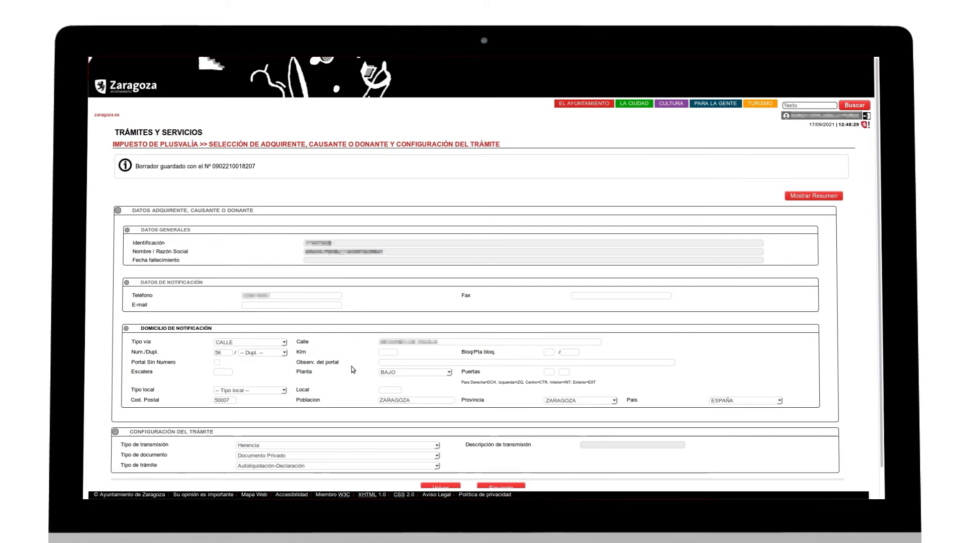
{"action": "scroll", "coordinate": [351, 365], "scroll_direction": "down", "scroll_amount": 1}
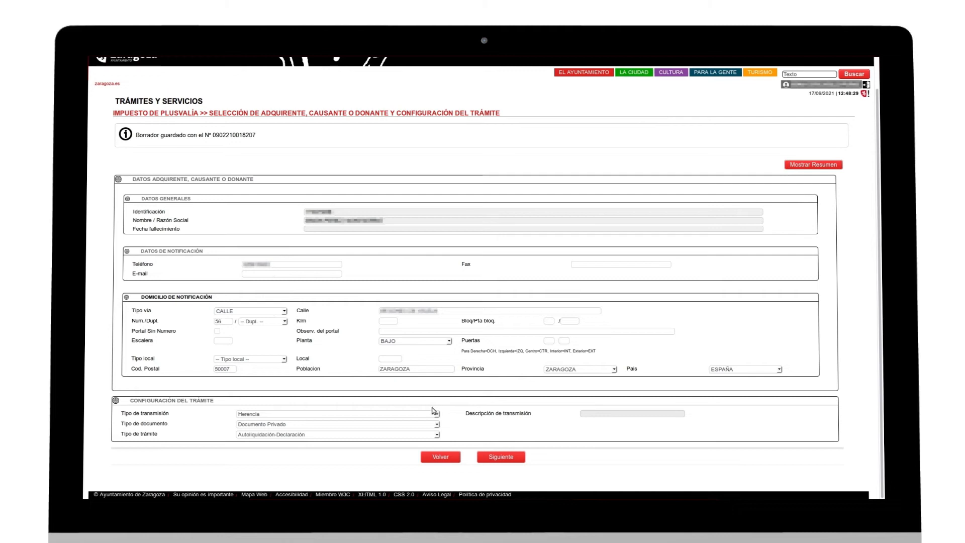
{"action": "left_click", "coordinate": [521, 459]}
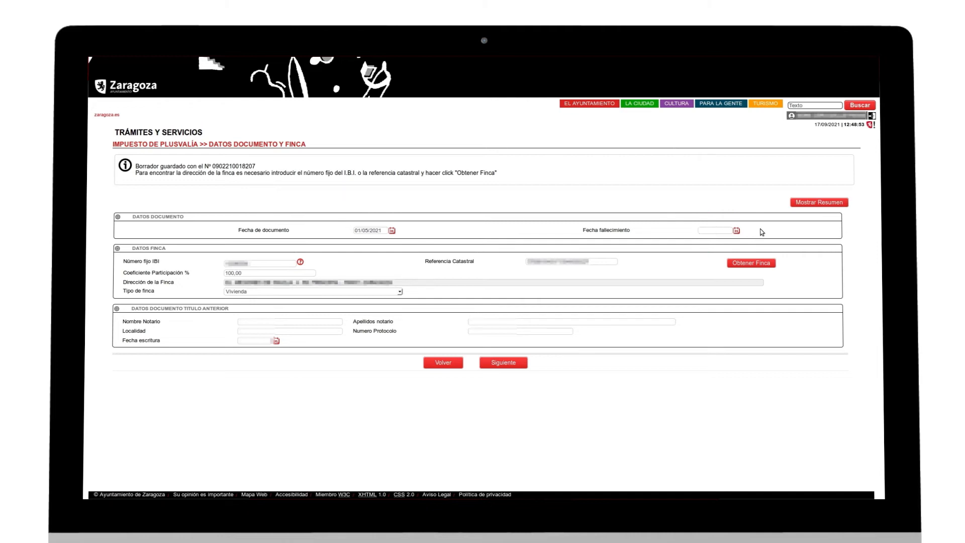
- Set the death date to 05/01/2021 and pick the notary's first name and surname
{"action": "type", "text": "05/01/2021"}
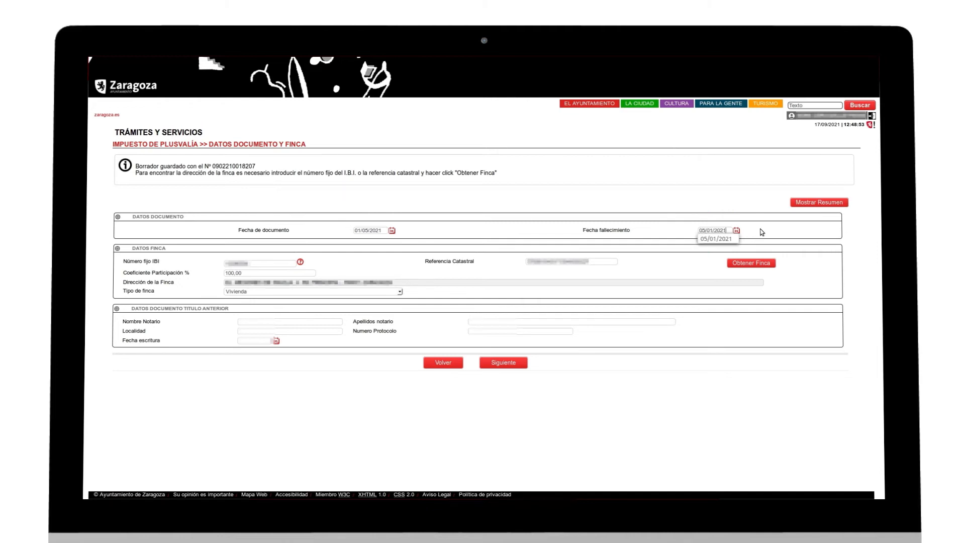
{"action": "left_click", "coordinate": [725, 240]}
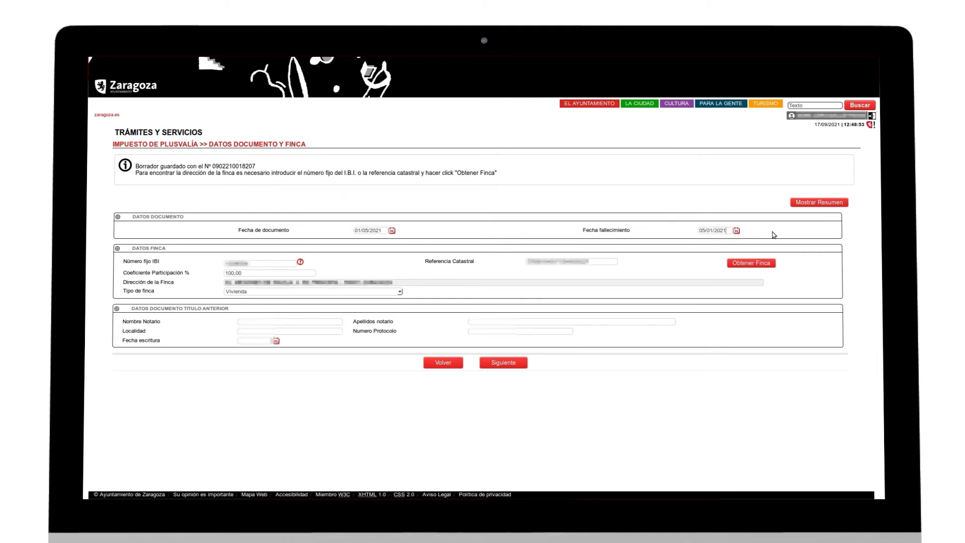
{"action": "left_click", "coordinate": [259, 320]}
{"action": "left_click", "coordinate": [323, 327]}
{"action": "left_click", "coordinate": [500, 322]}
{"action": "left_click", "coordinate": [500, 332]}
{"action": "left_click", "coordinate": [311, 333]}
- Fill in the notary's locality, protocol number and previous deed date, then submit
{"action": "left_click", "coordinate": [299, 339]}
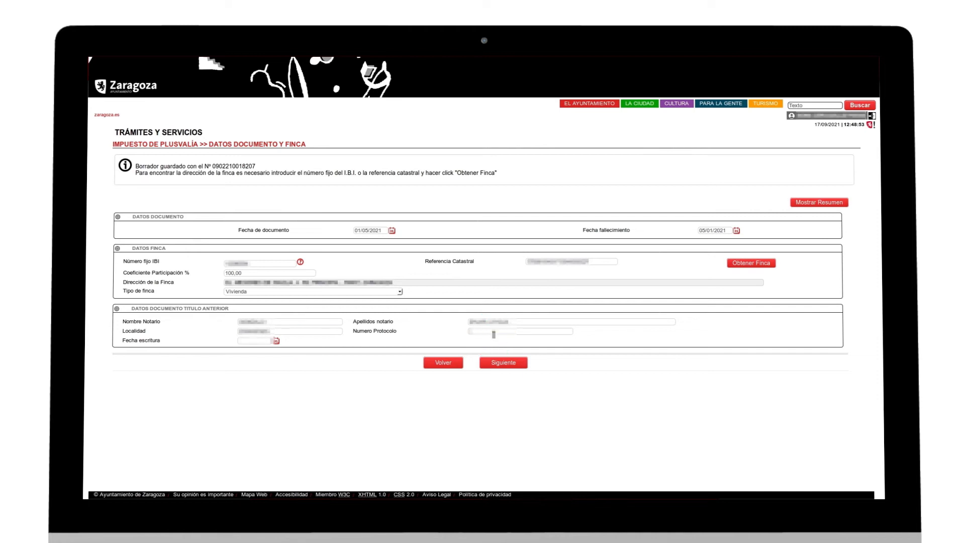
{"action": "left_click", "coordinate": [494, 332]}
{"action": "left_click", "coordinate": [495, 338]}
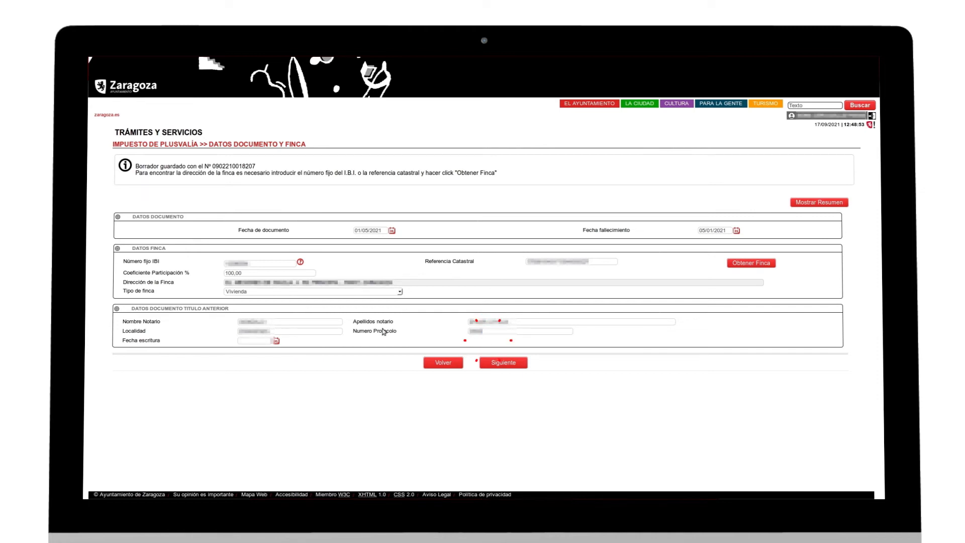
{"action": "left_click", "coordinate": [255, 342]}
{"action": "left_click", "coordinate": [270, 357]}
{"action": "left_click", "coordinate": [525, 362]}
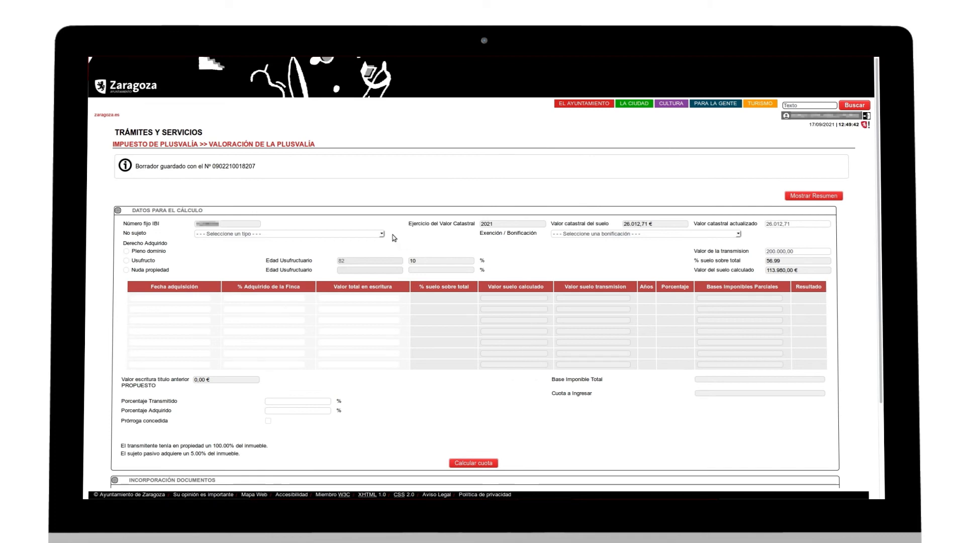
- Mark Nuda propiedad with acquisition date 24/07/2007 and 100% of the property acquired
{"action": "left_click", "coordinate": [126, 271]}
{"action": "left_click", "coordinate": [186, 261]}
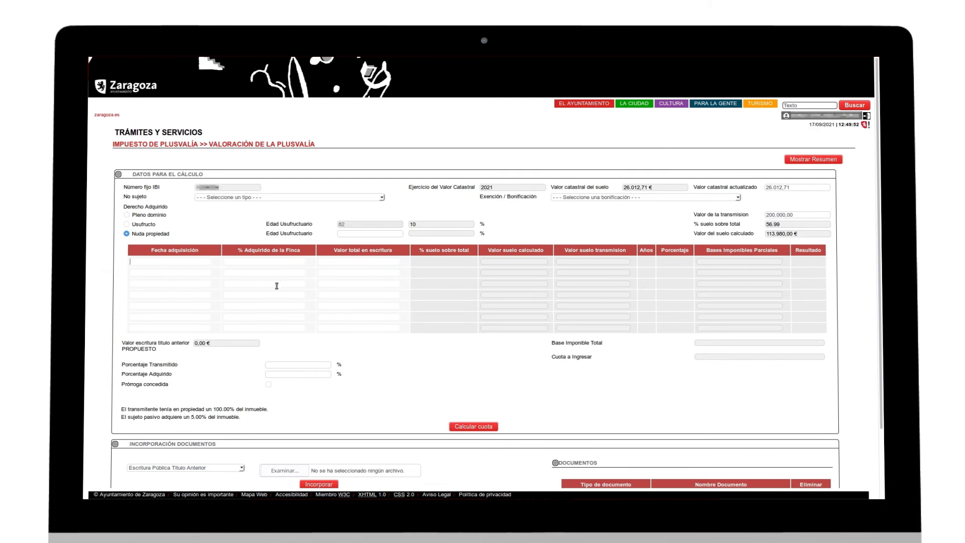
{"action": "type", "text": "24"}
{"action": "left_click", "coordinate": [183, 269]}
{"action": "left_click", "coordinate": [241, 261]}
{"action": "type", "text": "100"}
{"action": "left_click", "coordinate": [294, 272]}
- Enter usufructuary age 82, 50% transmitted, 100% acquired and deed value 120000
{"action": "left_click", "coordinate": [347, 235]}
{"action": "type", "text": "82"}
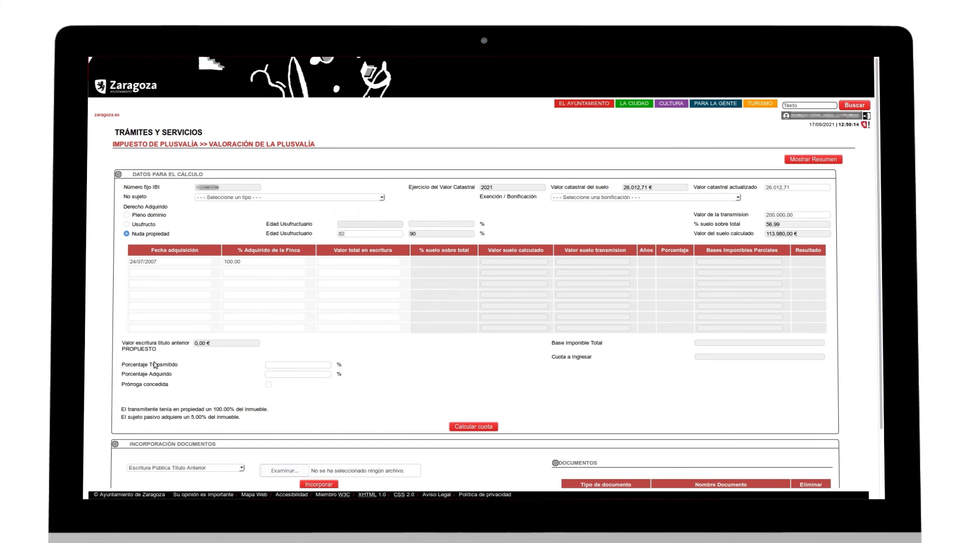
{"action": "left_click", "coordinate": [277, 365]}
{"action": "type", "text": "50"}
{"action": "left_click", "coordinate": [273, 374]}
{"action": "type", "text": "100"}
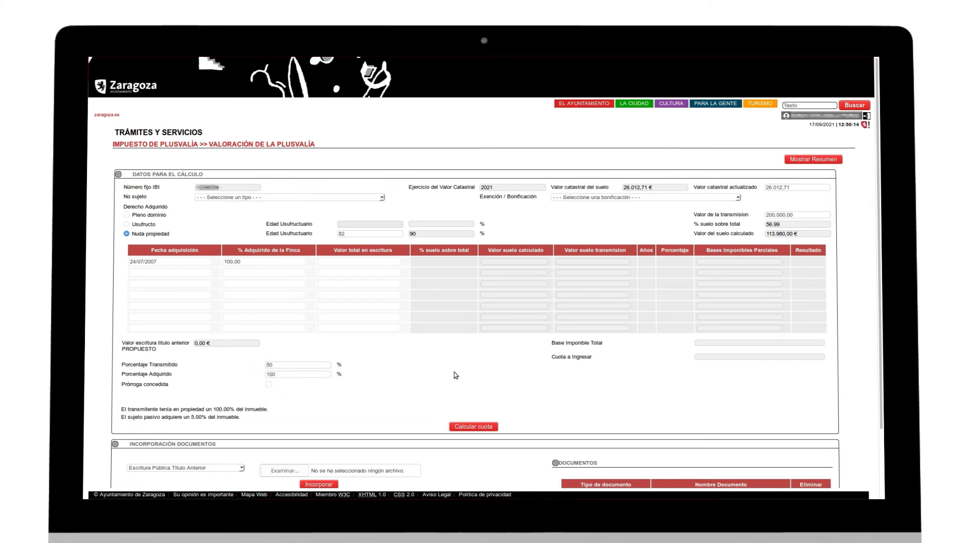
{"action": "scroll", "coordinate": [453, 375], "scroll_direction": "down", "scroll_amount": 1}
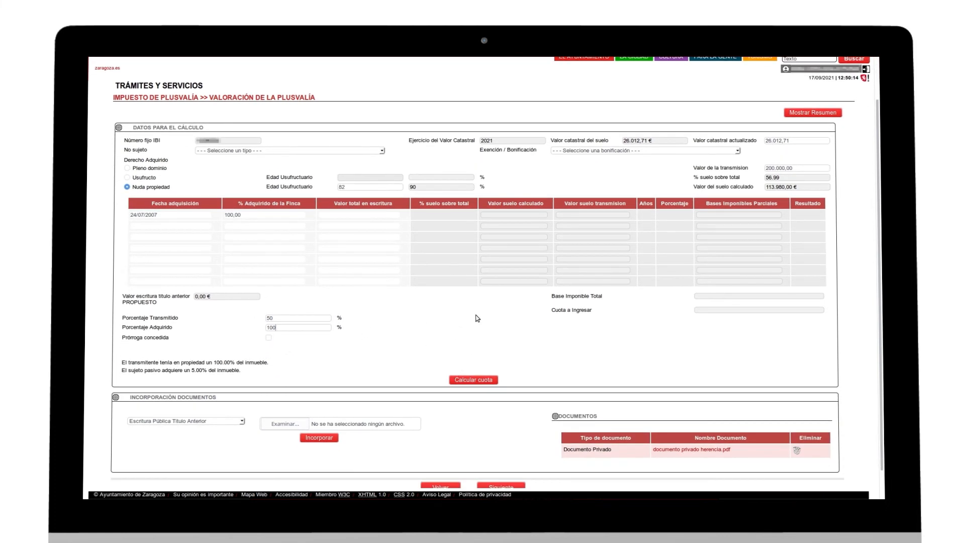
{"action": "left_click", "coordinate": [373, 214]}
{"action": "type", "text": "12"}
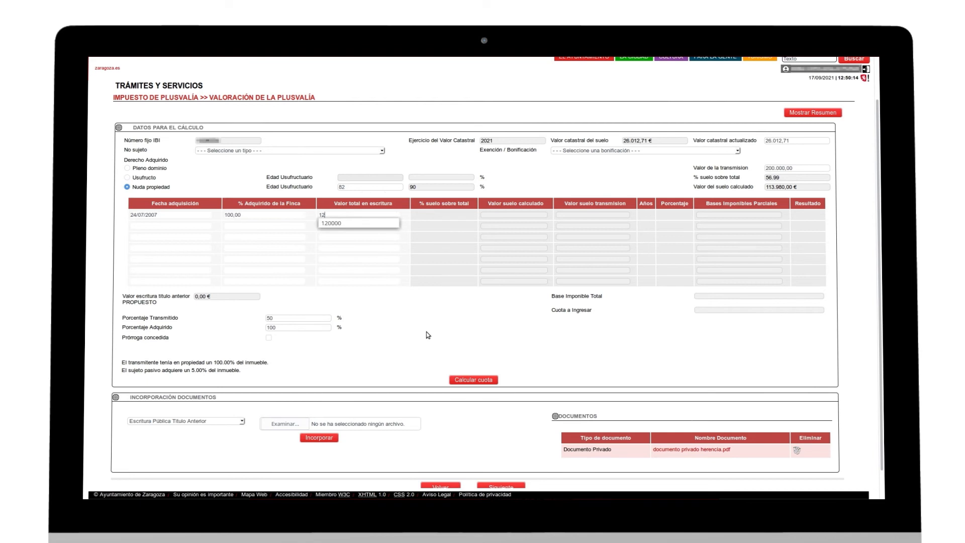
{"action": "left_click", "coordinate": [379, 223]}
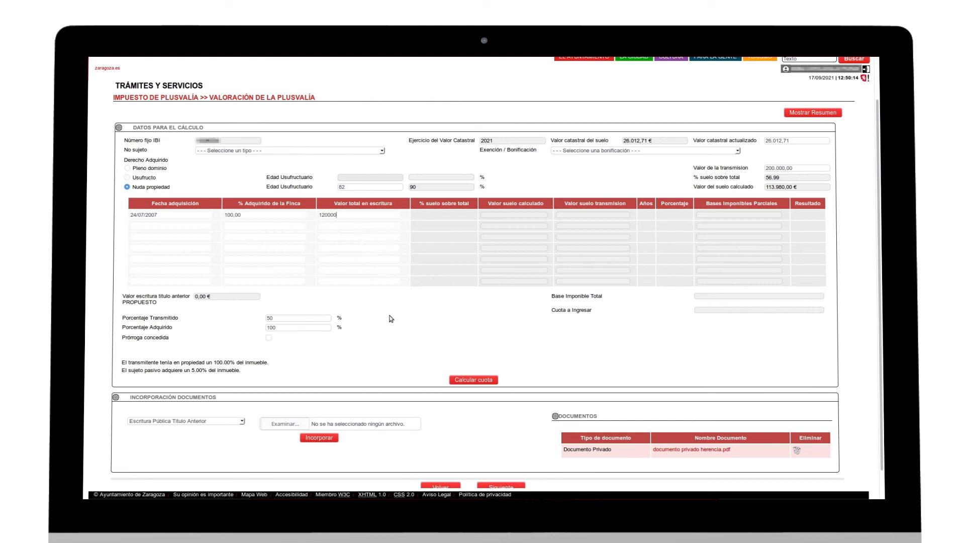
- Calculate the tax due of 1.460,87 € and continue to the confirmation page
{"action": "left_click", "coordinate": [483, 381]}
{"action": "scroll", "coordinate": [489, 365], "scroll_direction": "down", "scroll_amount": 1}
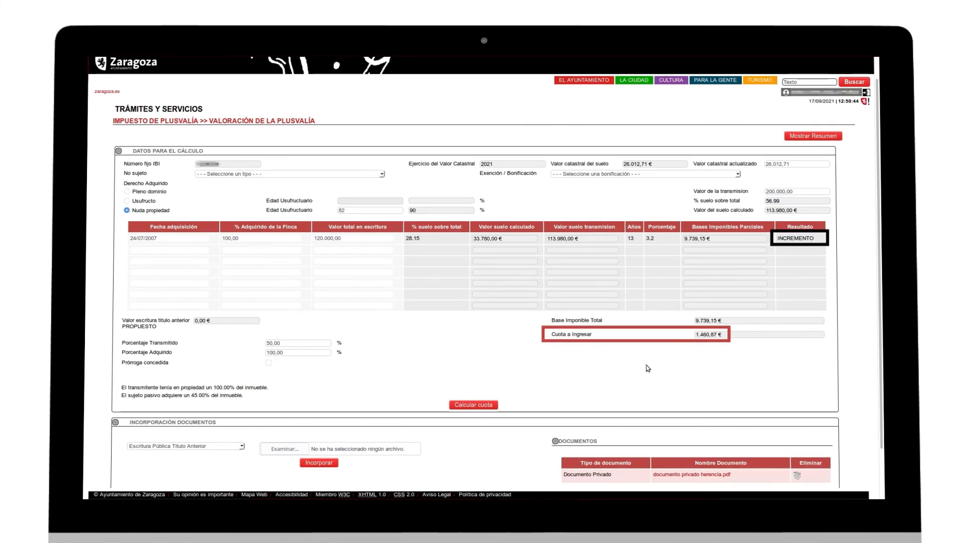
{"action": "scroll", "coordinate": [577, 388], "scroll_direction": "down", "scroll_amount": 2}
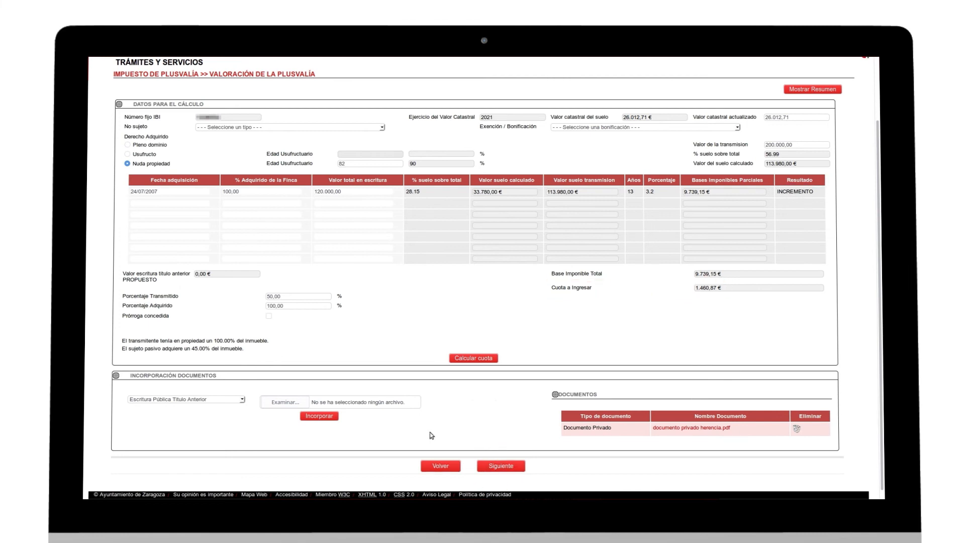
{"action": "left_click", "coordinate": [498, 463]}
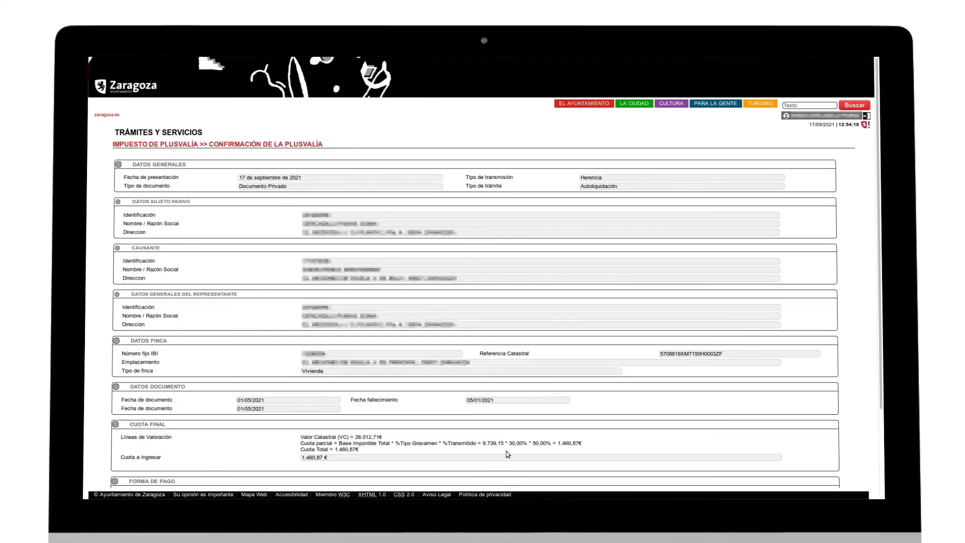
- Keep Efectivo/Cuenta Bancaria and register the plusvalía self-assessment
{"action": "scroll", "coordinate": [513, 410], "scroll_direction": "down", "scroll_amount": 3}
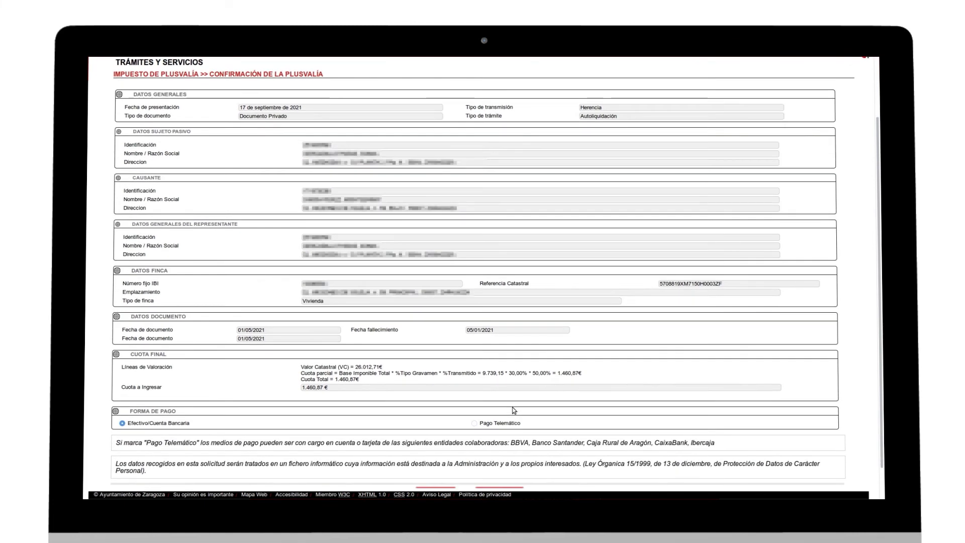
{"action": "scroll", "coordinate": [513, 409], "scroll_direction": "down", "scroll_amount": 2}
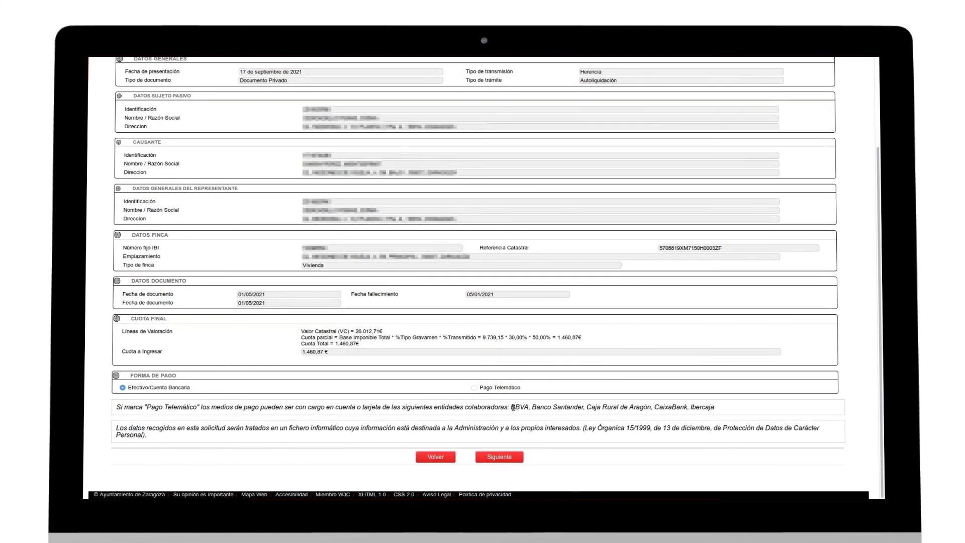
{"action": "left_click", "coordinate": [520, 460]}
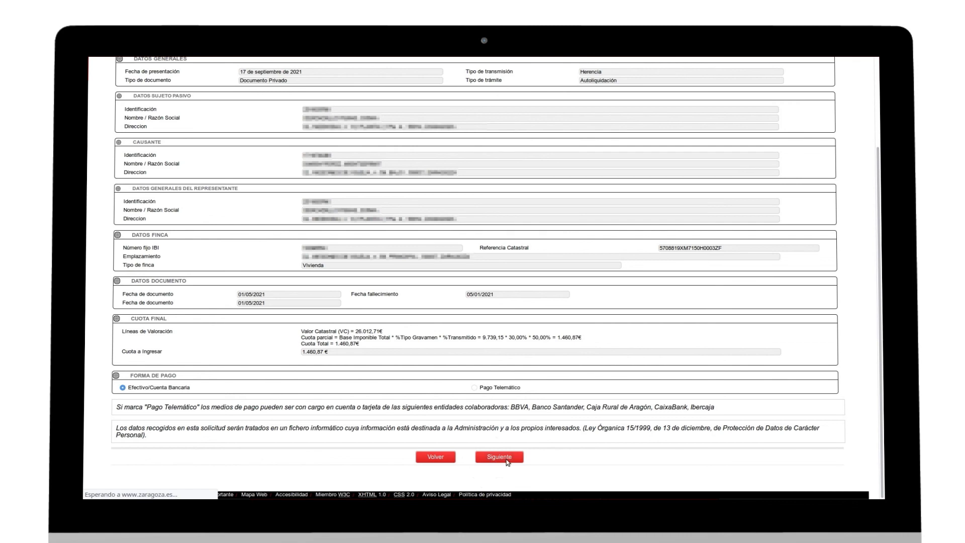
{"action": "scroll", "coordinate": [738, 402], "scroll_direction": "down", "scroll_amount": 2}
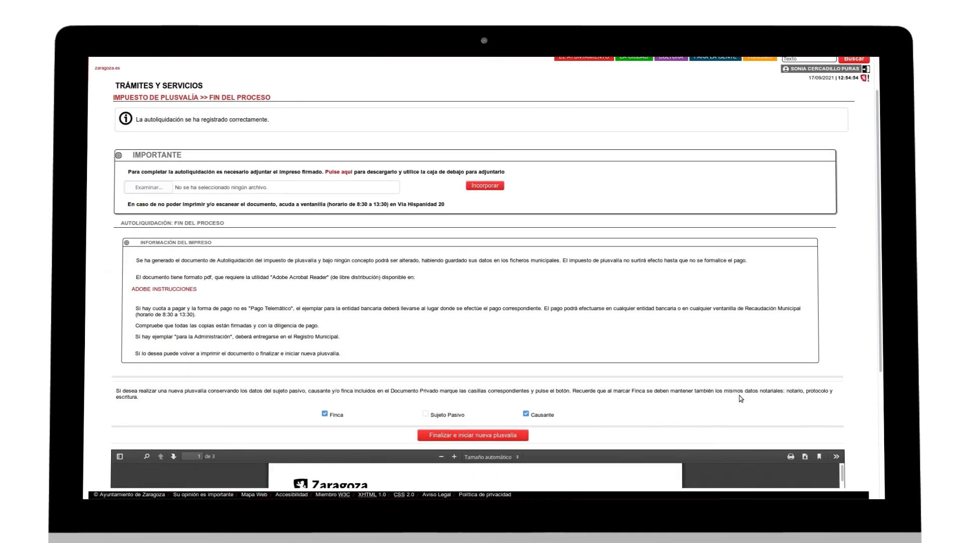
{"action": "scroll", "coordinate": [742, 392], "scroll_direction": "down", "scroll_amount": 3}
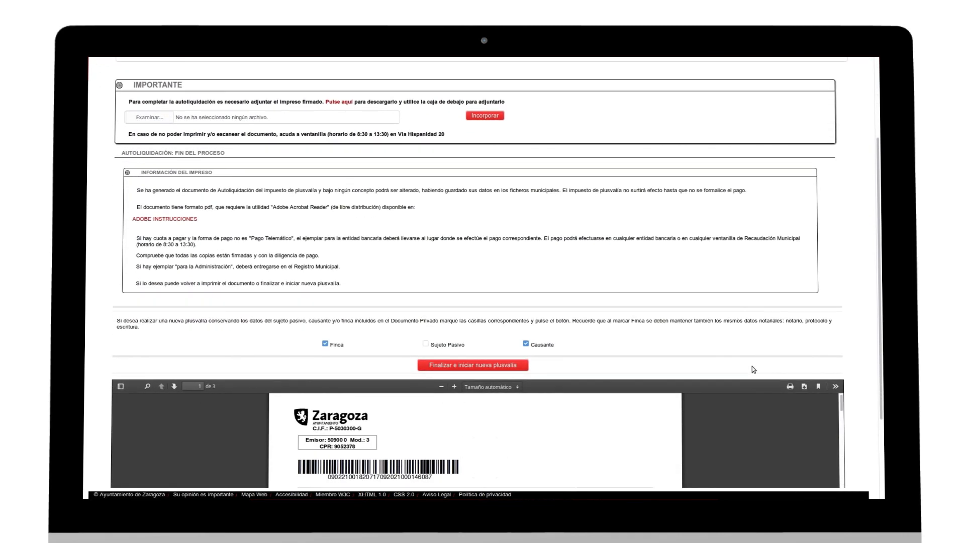
{"action": "scroll", "coordinate": [749, 361], "scroll_direction": "down", "scroll_amount": 2}
{"action": "scroll", "coordinate": [584, 312], "scroll_direction": "down", "scroll_amount": 2}
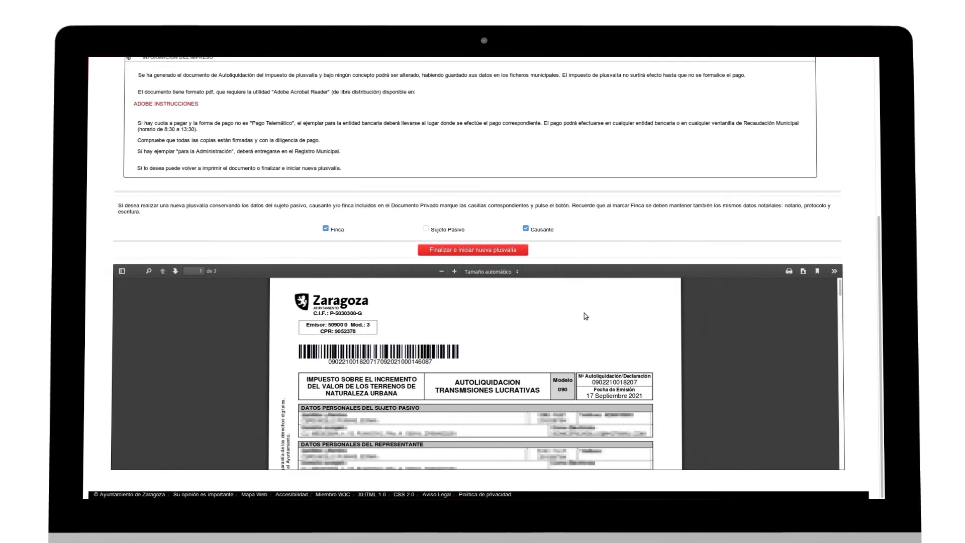
{"action": "scroll", "coordinate": [591, 372], "scroll_direction": "down", "scroll_amount": 3}
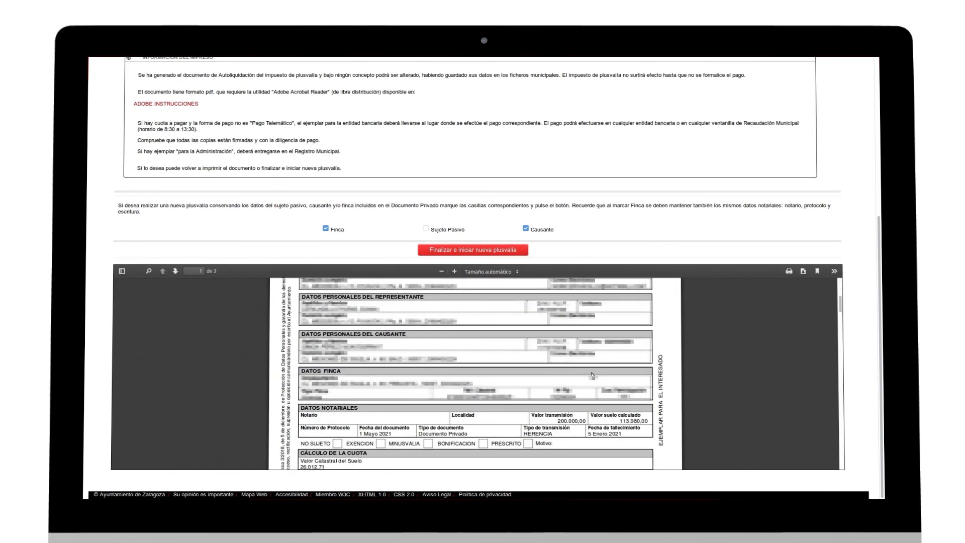
{"action": "scroll", "coordinate": [592, 374], "scroll_direction": "down", "scroll_amount": 2}
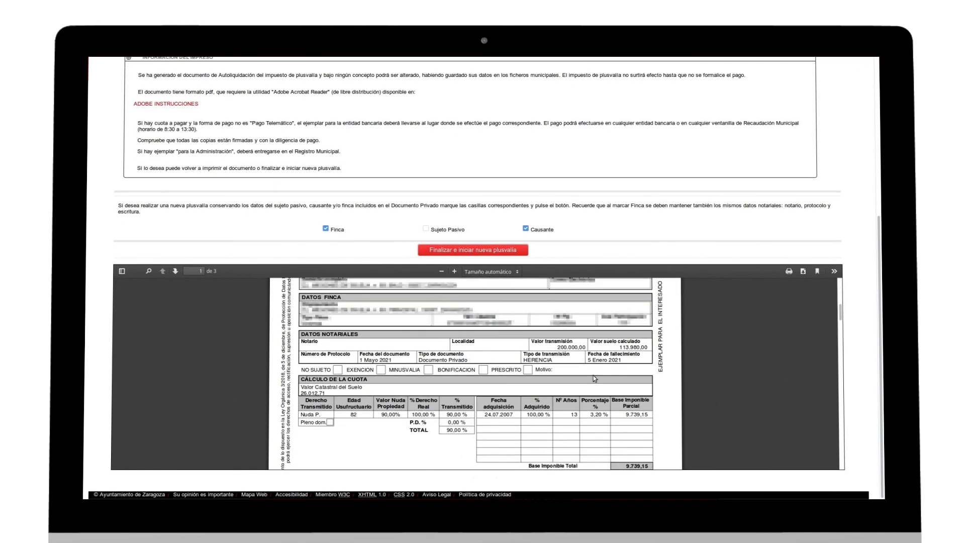
{"action": "scroll", "coordinate": [593, 375], "scroll_direction": "down", "scroll_amount": 2}
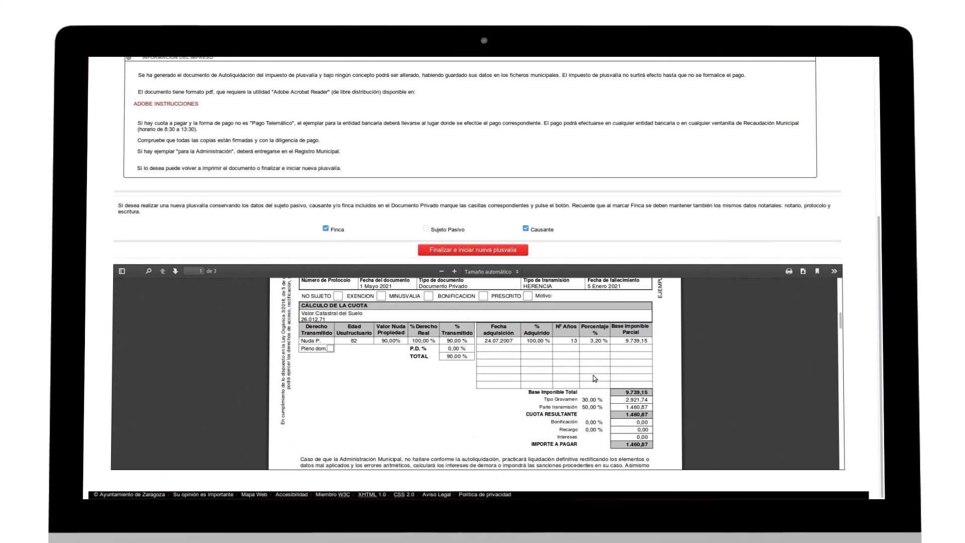
{"action": "scroll", "coordinate": [593, 375], "scroll_direction": "down", "scroll_amount": 1}
{"action": "scroll", "coordinate": [595, 382], "scroll_direction": "down", "scroll_amount": 3}
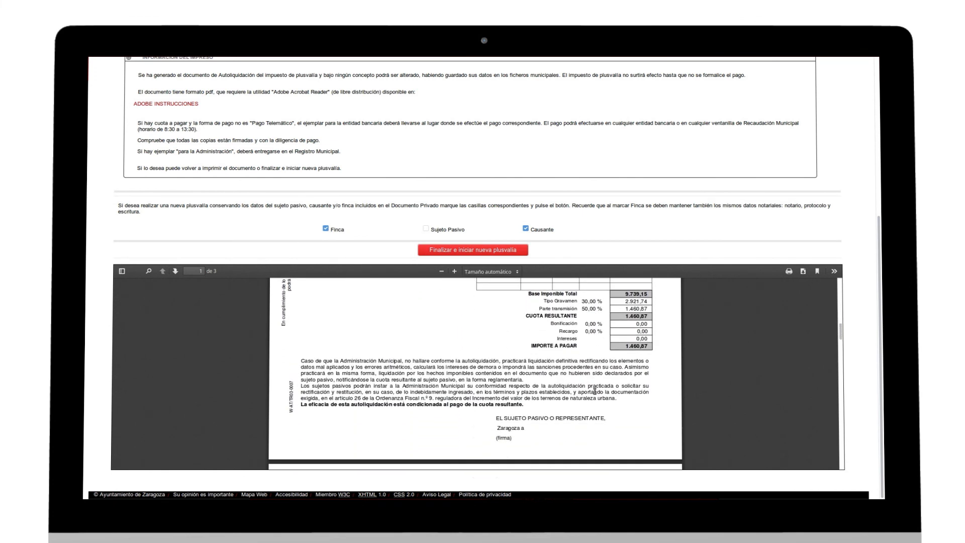
{"action": "scroll", "coordinate": [595, 393], "scroll_direction": "down", "scroll_amount": 5}
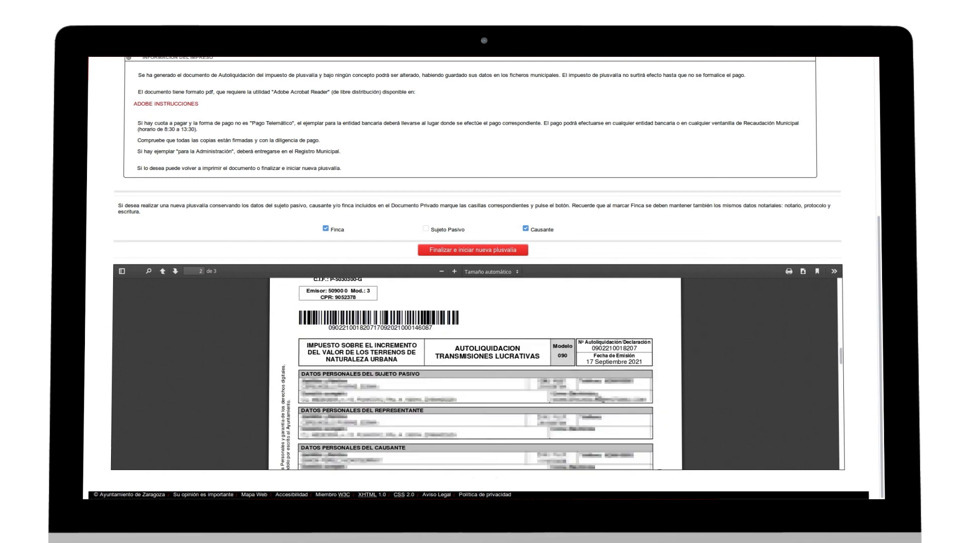
{"action": "scroll", "coordinate": [596, 393], "scroll_direction": "down", "scroll_amount": 4}
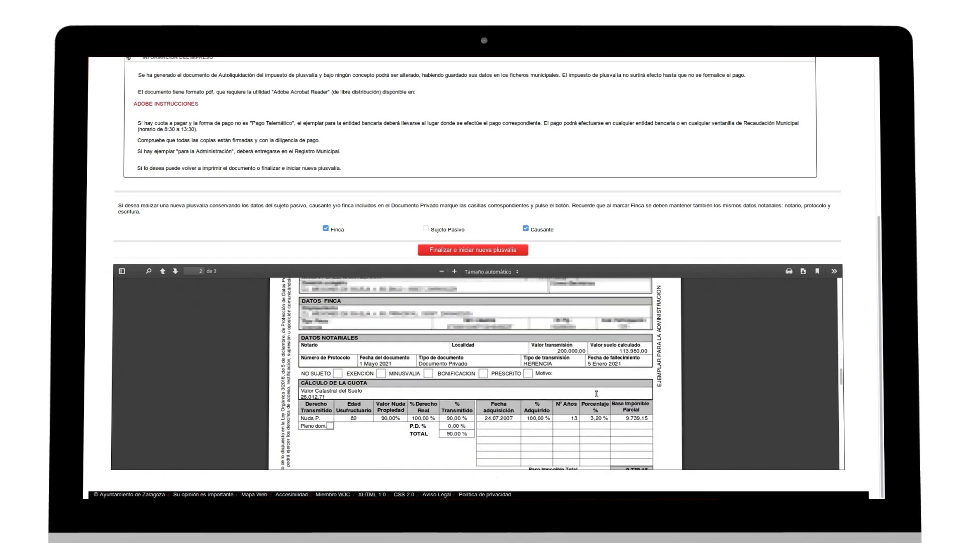
{"action": "scroll", "coordinate": [596, 393], "scroll_direction": "down", "scroll_amount": 10}
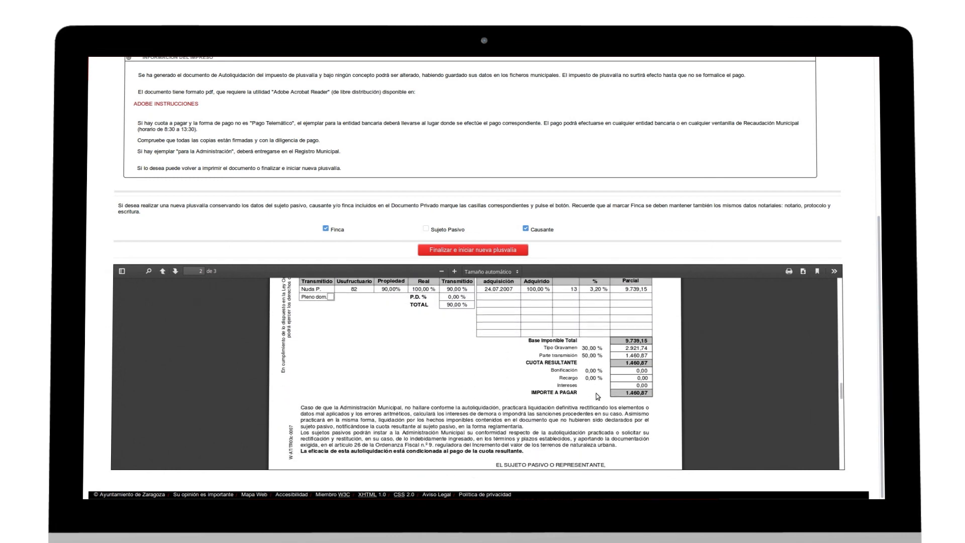
{"action": "scroll", "coordinate": [601, 393], "scroll_direction": "down", "scroll_amount": 8}
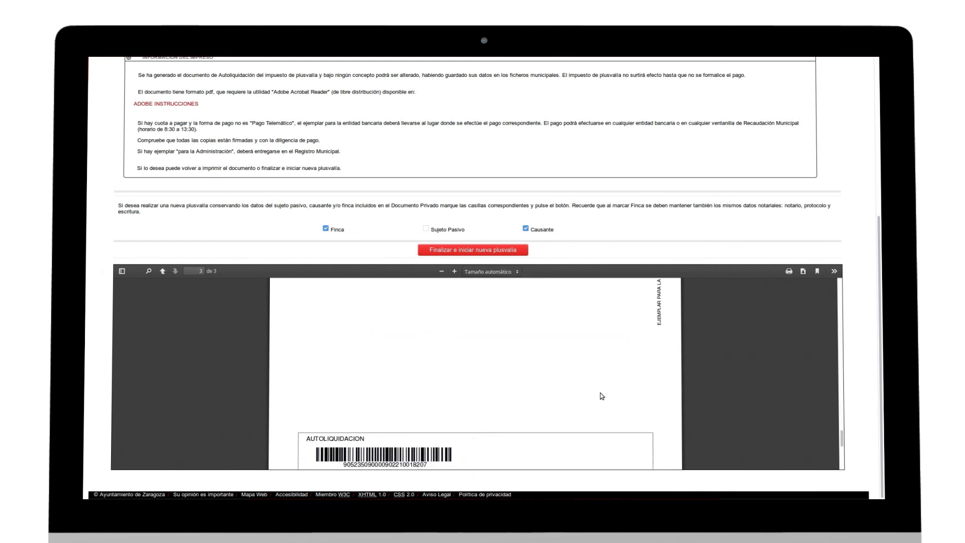
{"action": "scroll", "coordinate": [636, 389], "scroll_direction": "down", "scroll_amount": 4}
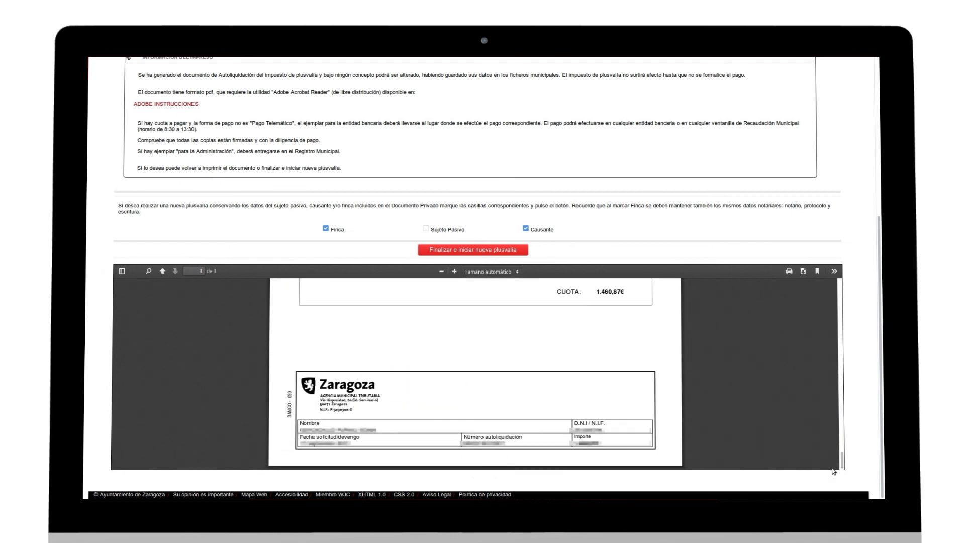
{"action": "left_click_drag", "start_coordinate": [880, 290], "coordinate": [880, 174]}
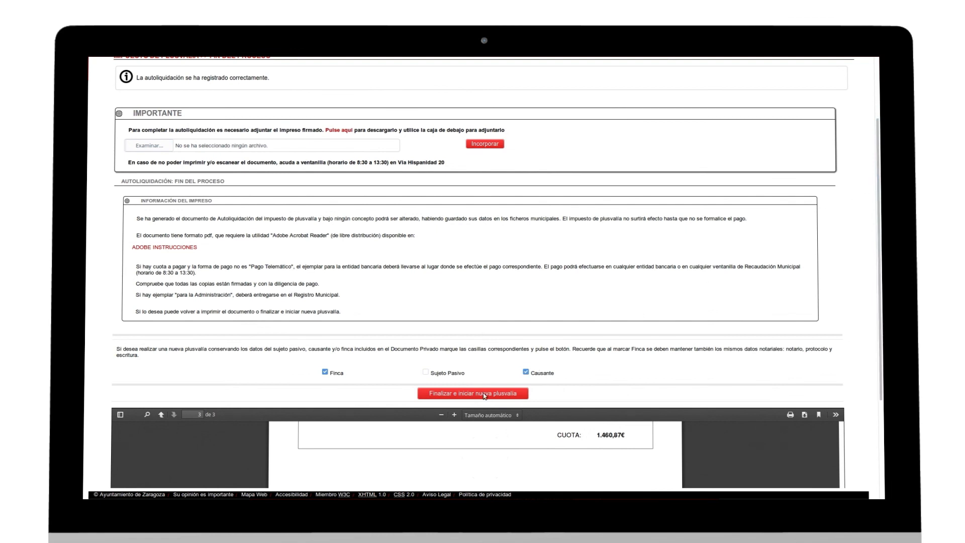